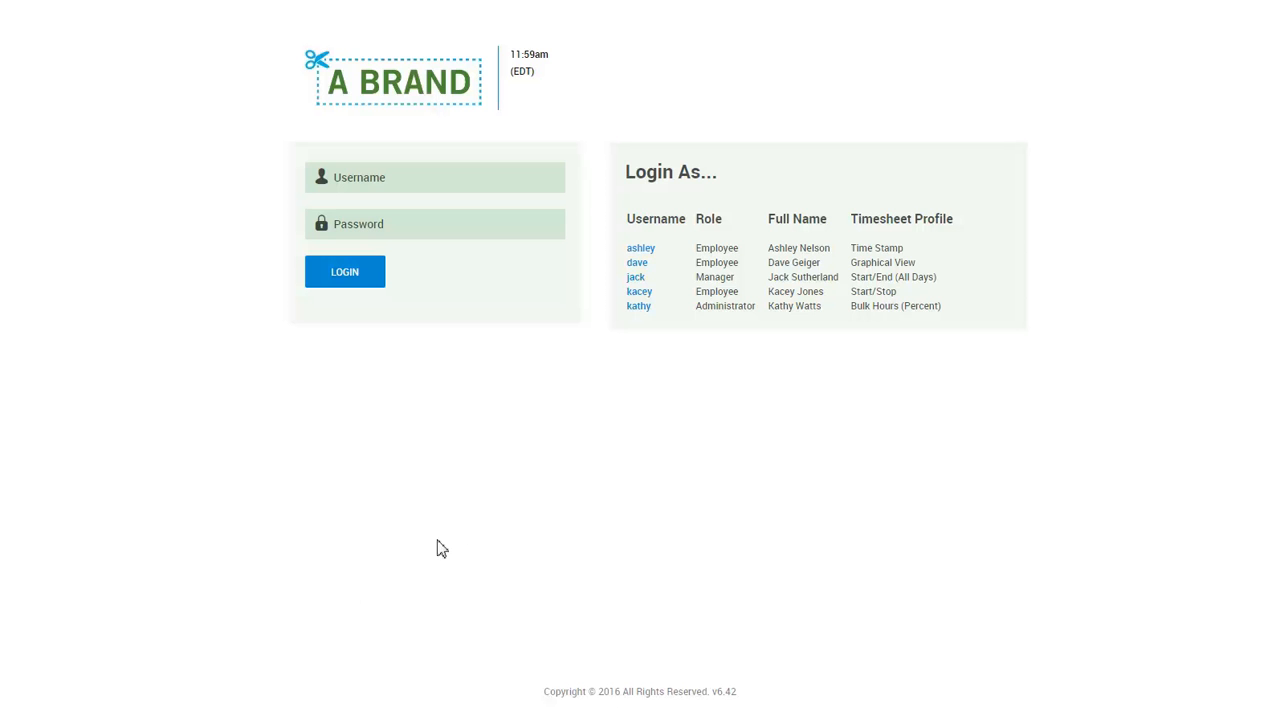
Sign in through the administrator Login As link to load My Dashboard.
click(638, 306)
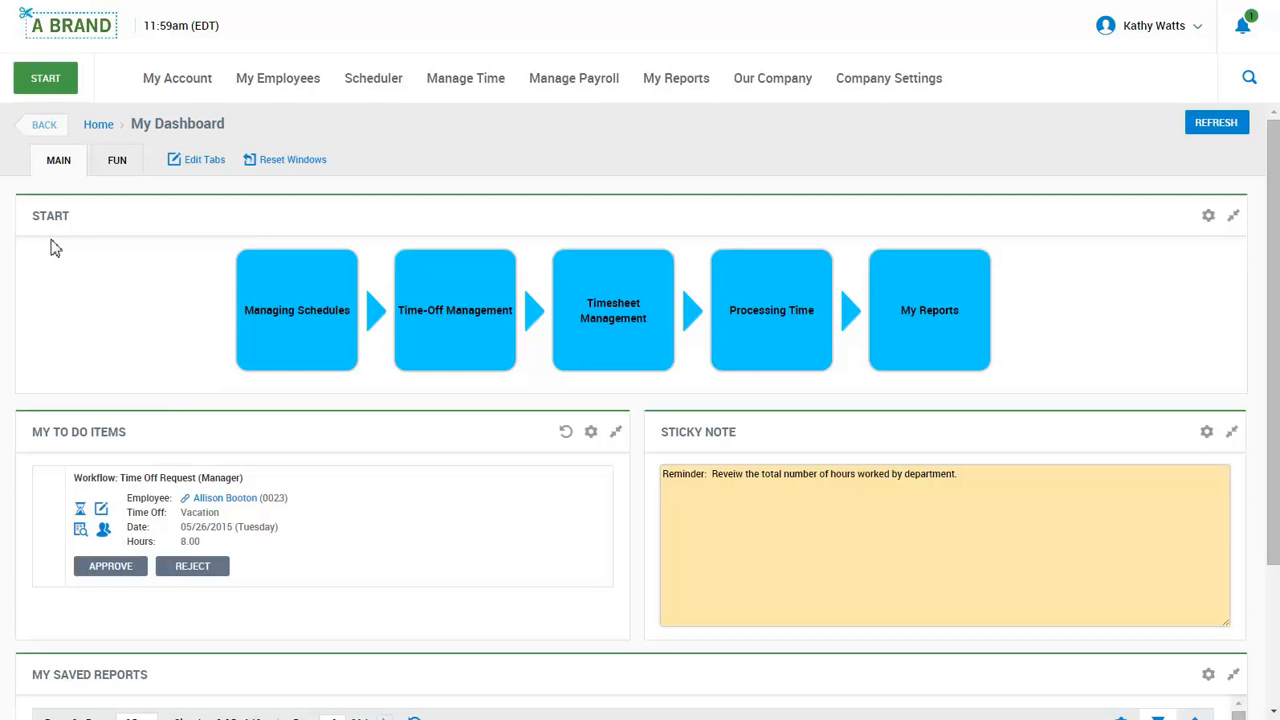
mouse_move(246, 324)
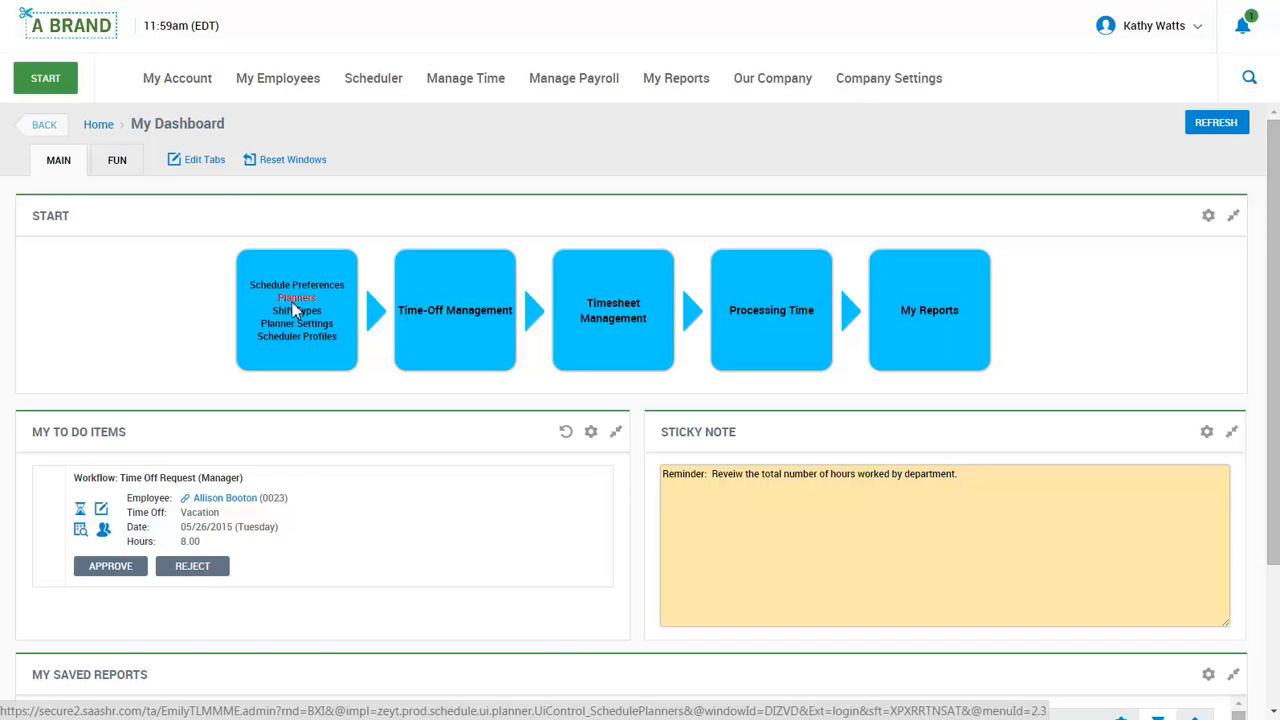
Open the Planners list from the Managing Schedules step of the dashboard.
click(295, 299)
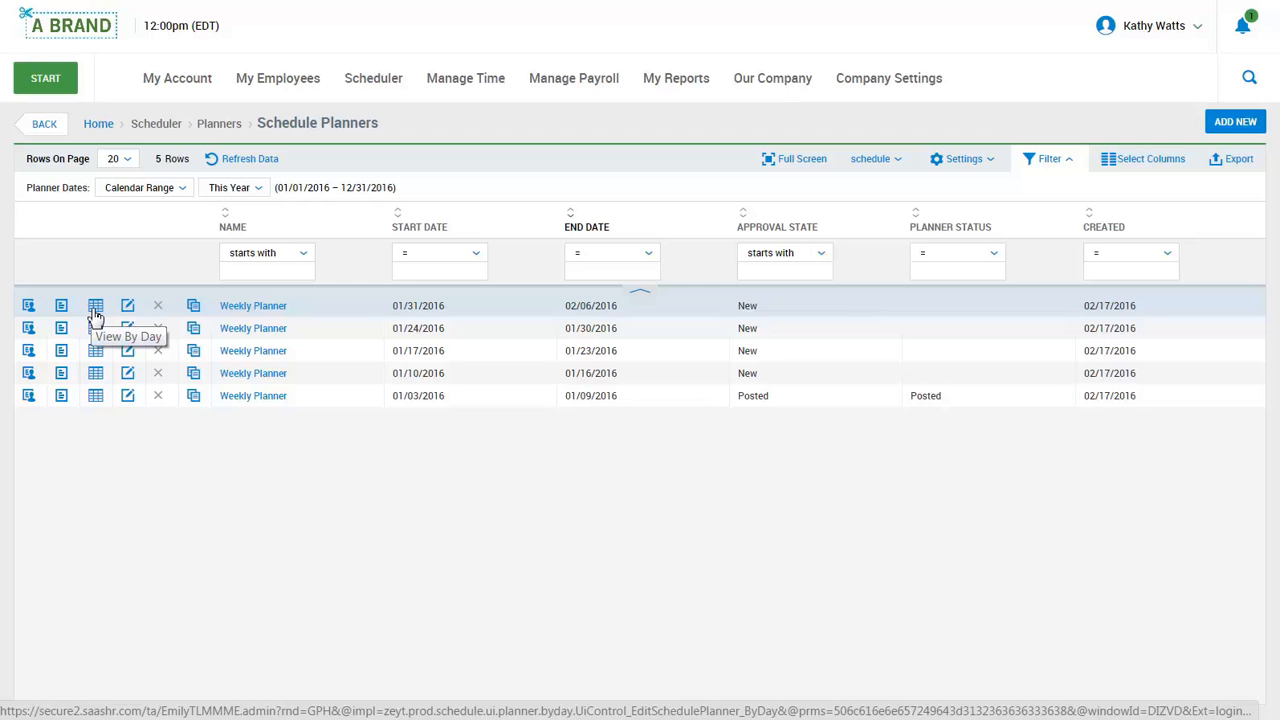
Open the 01/31/2016–02/06/2016 Weekly Planner's settings and leave Day Starts at At Midnight.
click(127, 306)
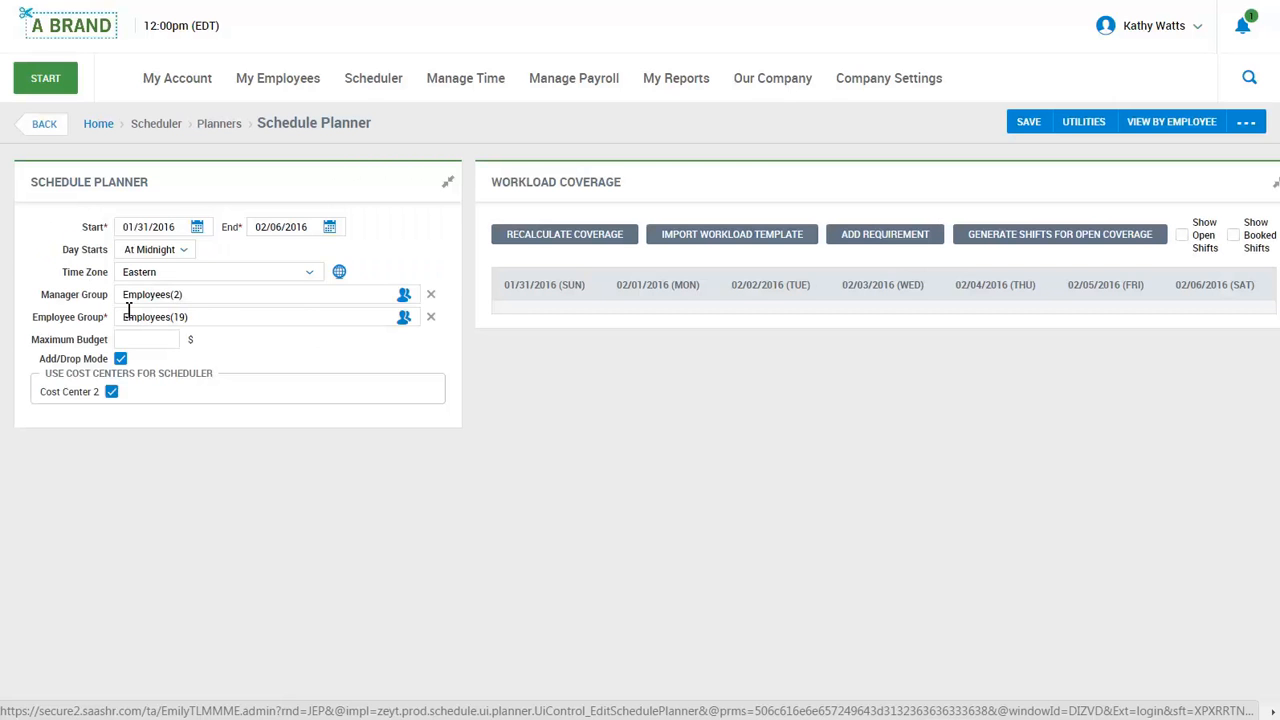
click(190, 258)
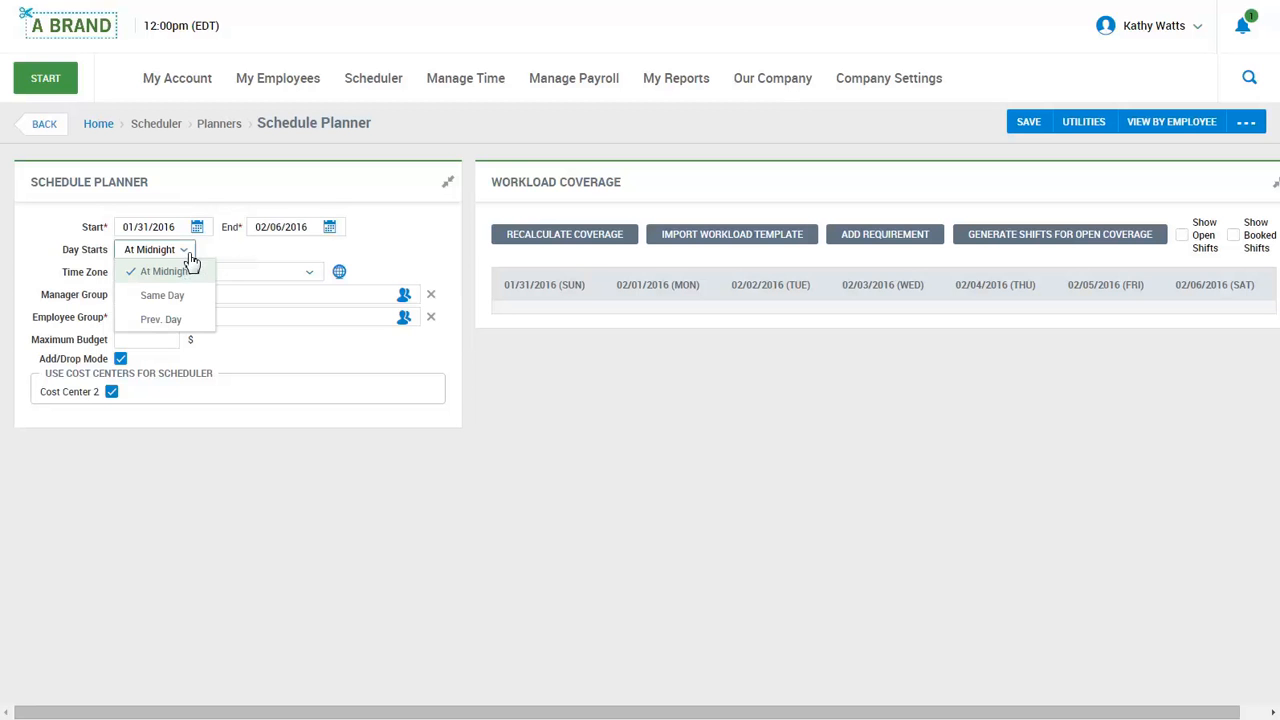
click(233, 258)
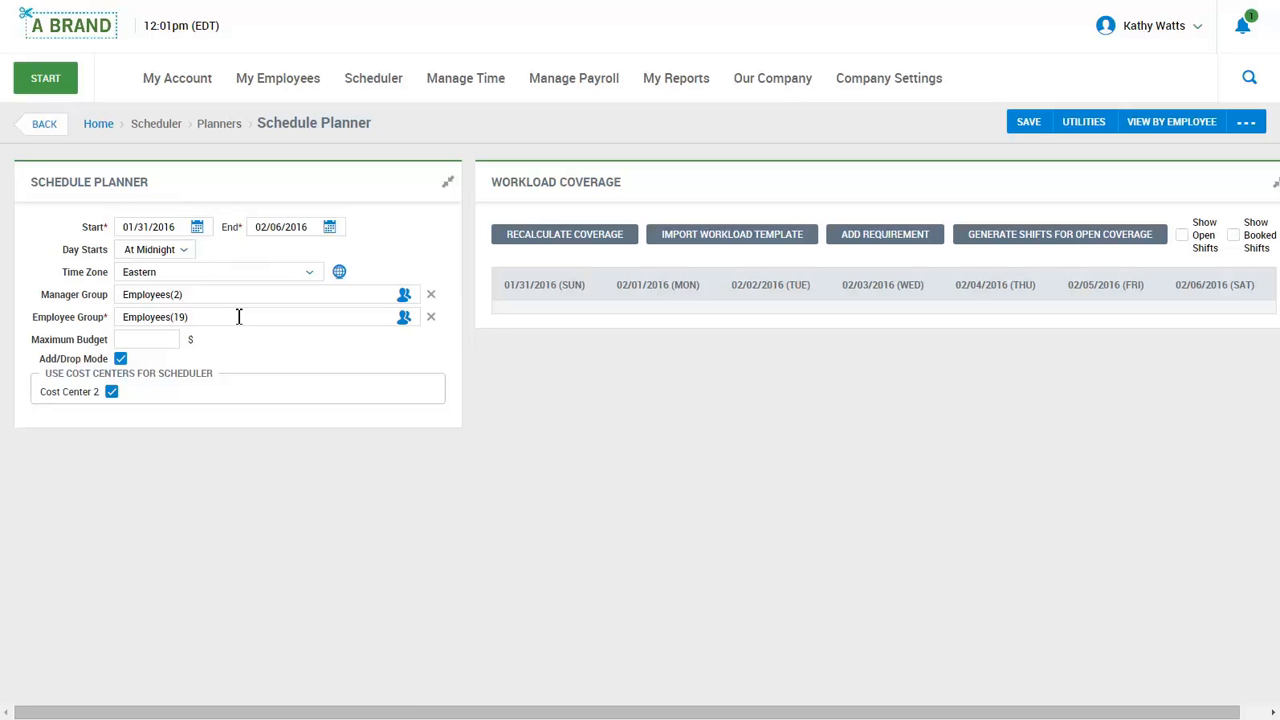
Return to Schedule Planners and open the first planner's View By Employee grid.
click(40, 136)
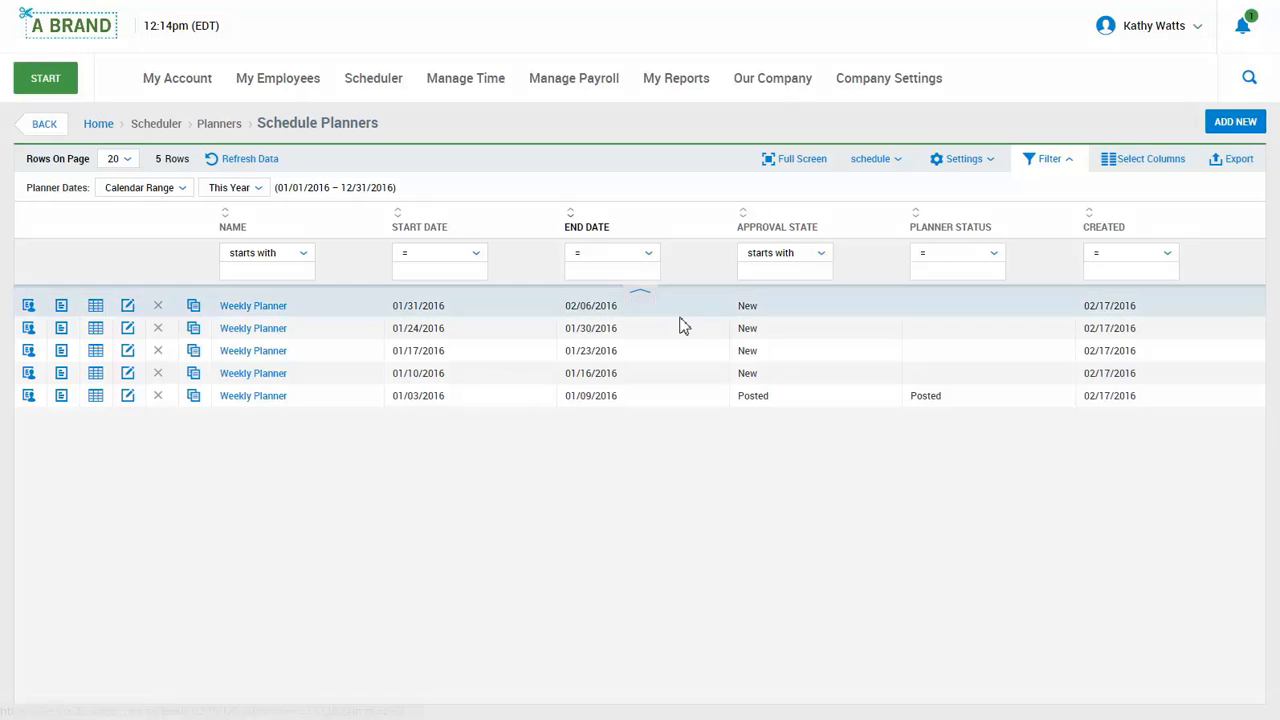
click(29, 307)
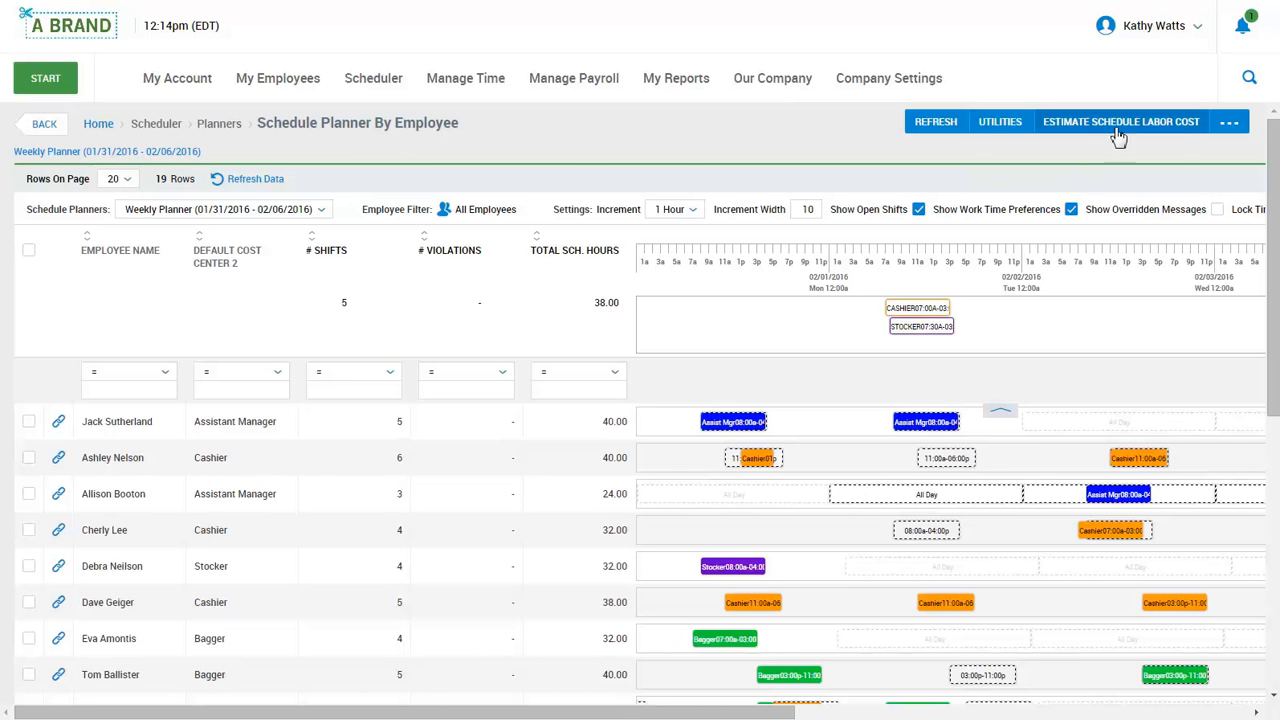
Switch to View By Cost Center: Assistant Manager, Bagger, Cashier and Stocker rows.
click(1229, 125)
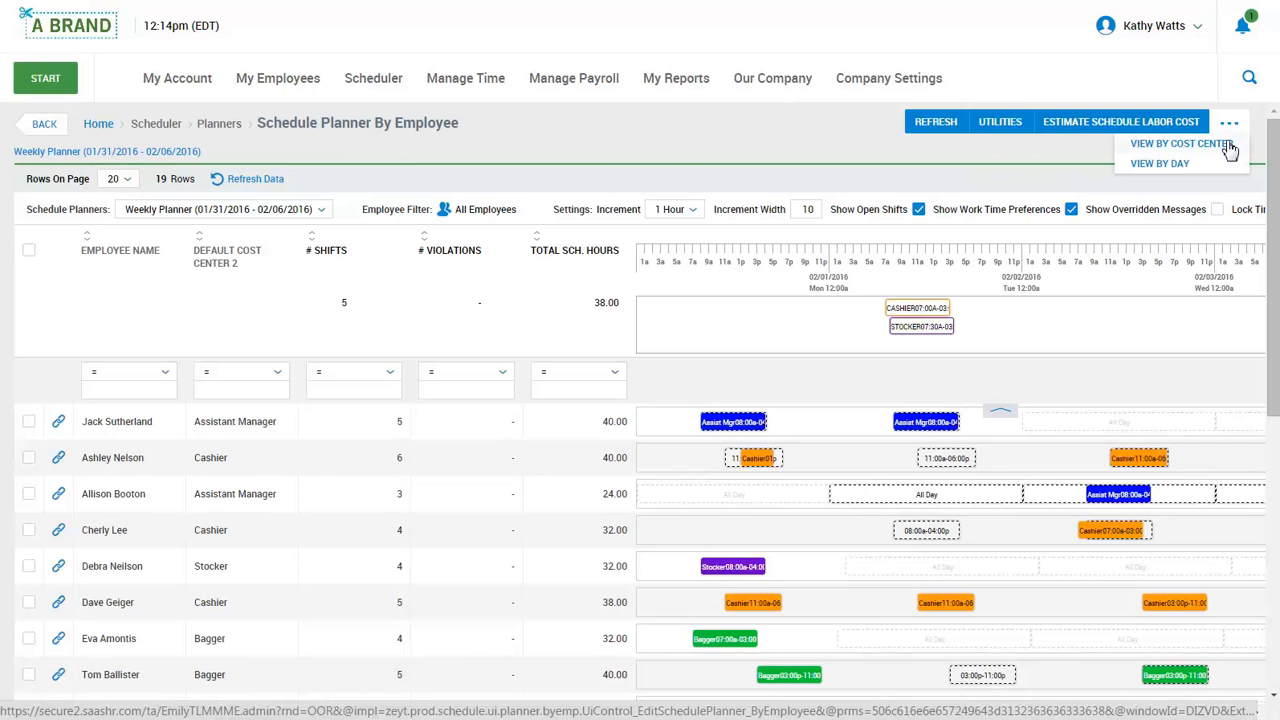
click(1229, 146)
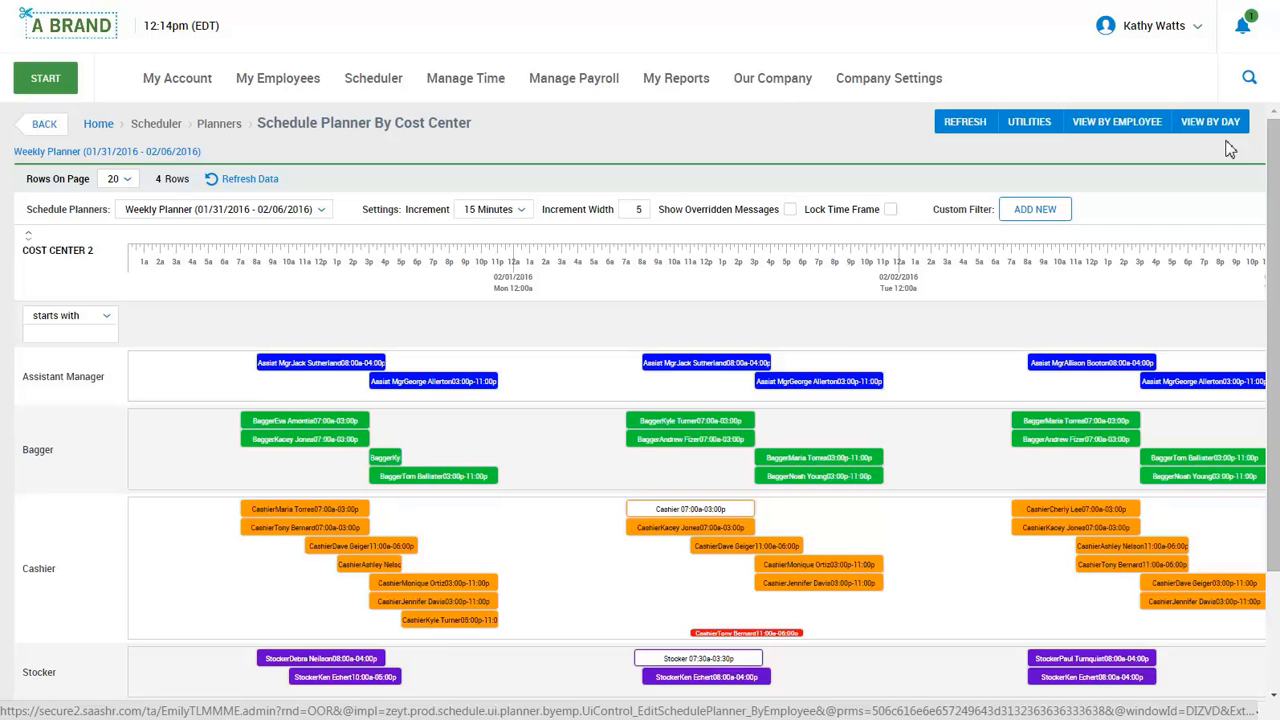
Review the planner By Day, then switch back to View By Employee.
click(1221, 128)
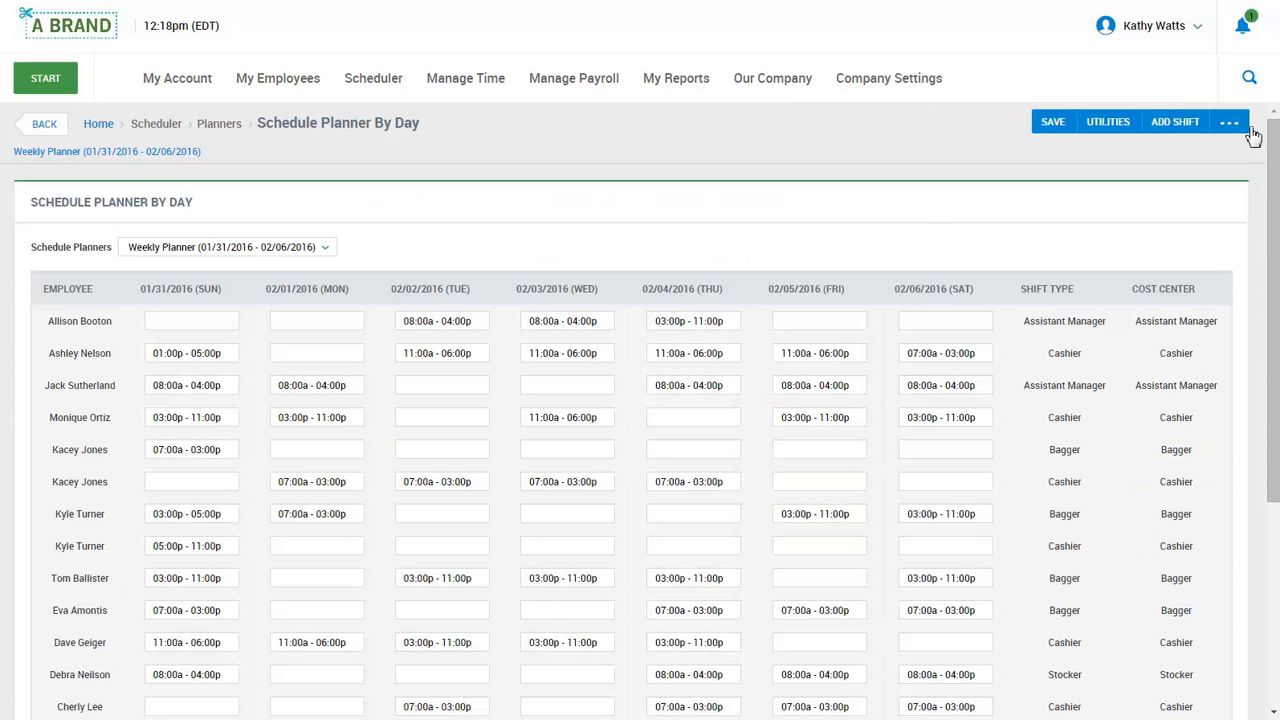
click(1230, 125)
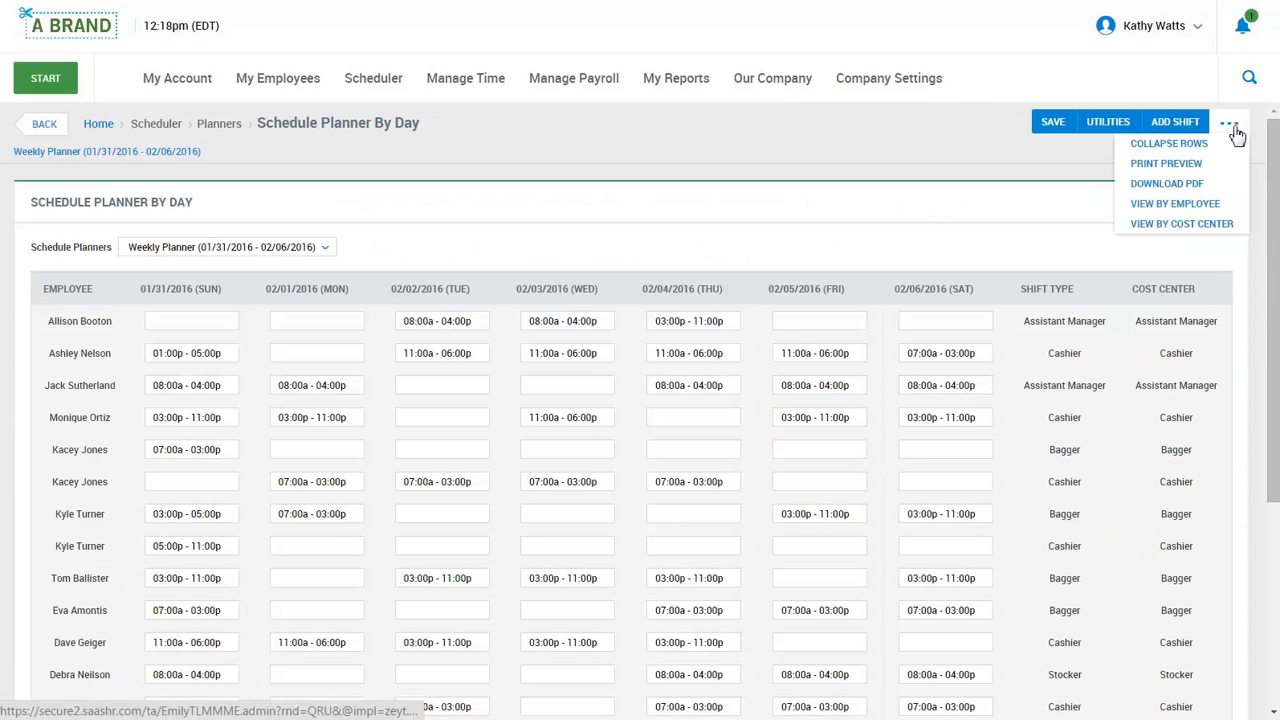
click(1218, 205)
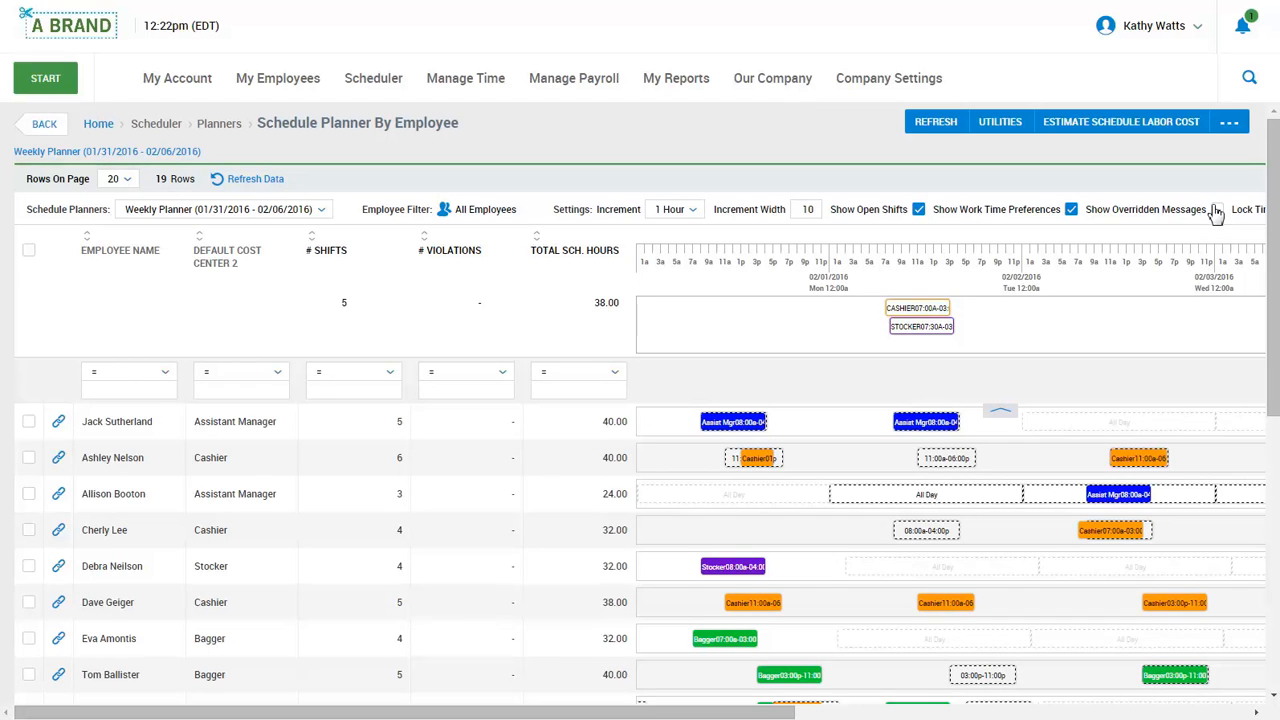
Show the By Employee grid full screen with all 19 employees and the Totals row.
drag(805, 712, 1240, 712)
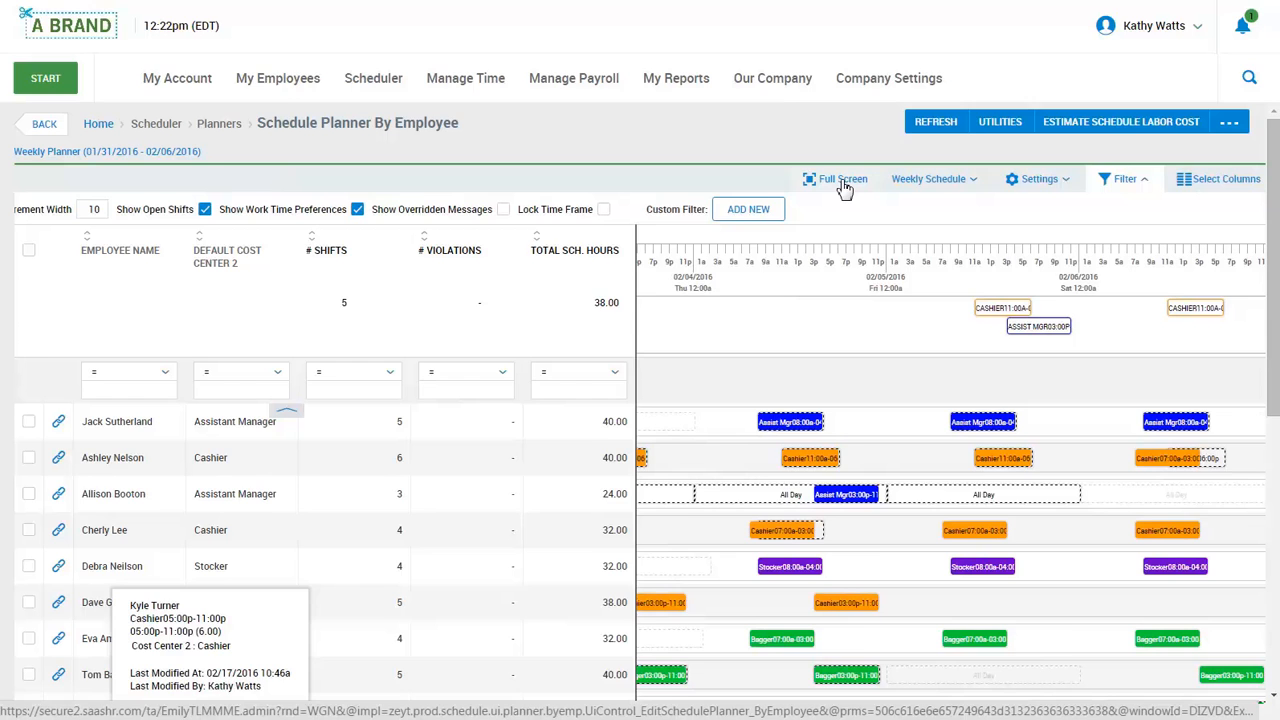
click(843, 183)
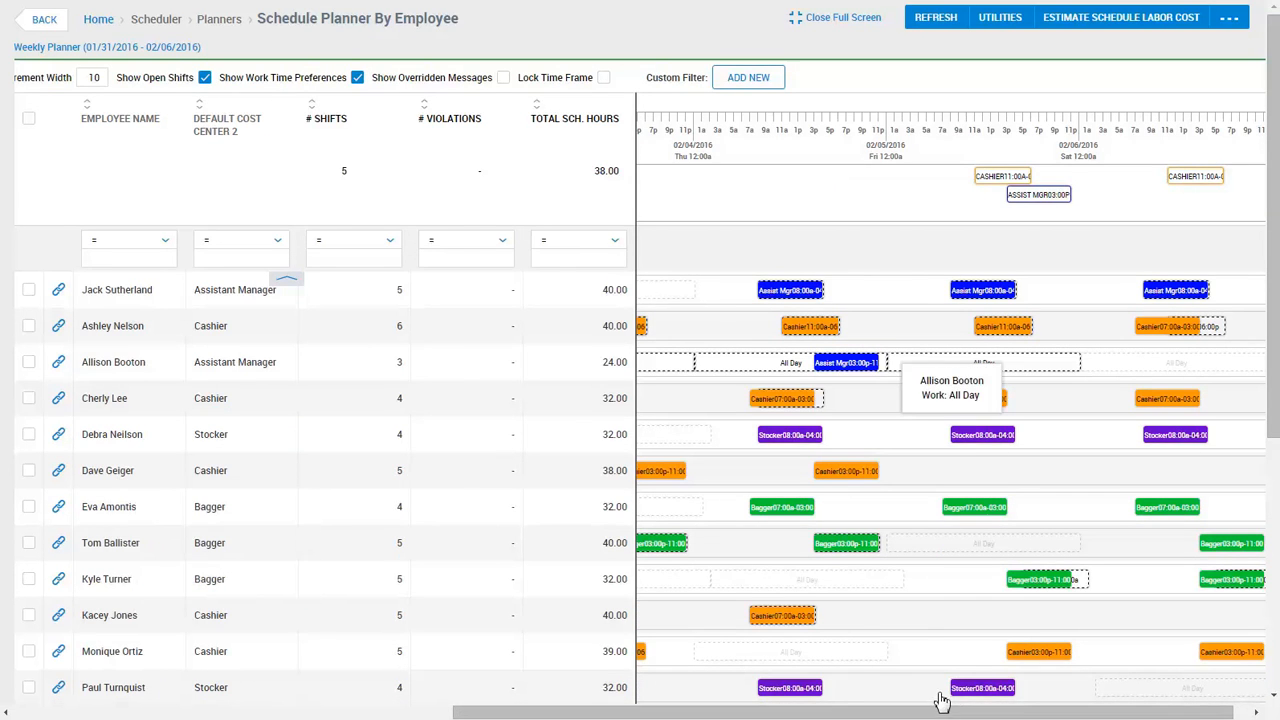
drag(940, 712, 285, 712)
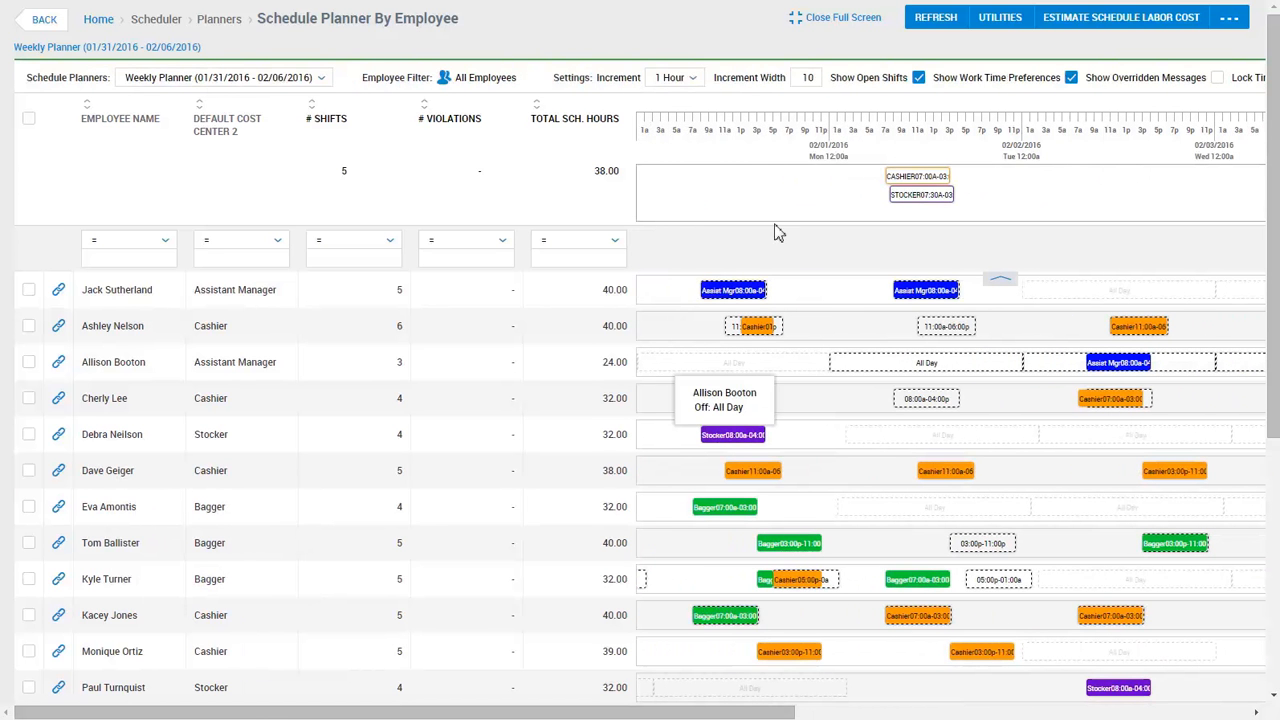
scroll(900, 163, down, 5)
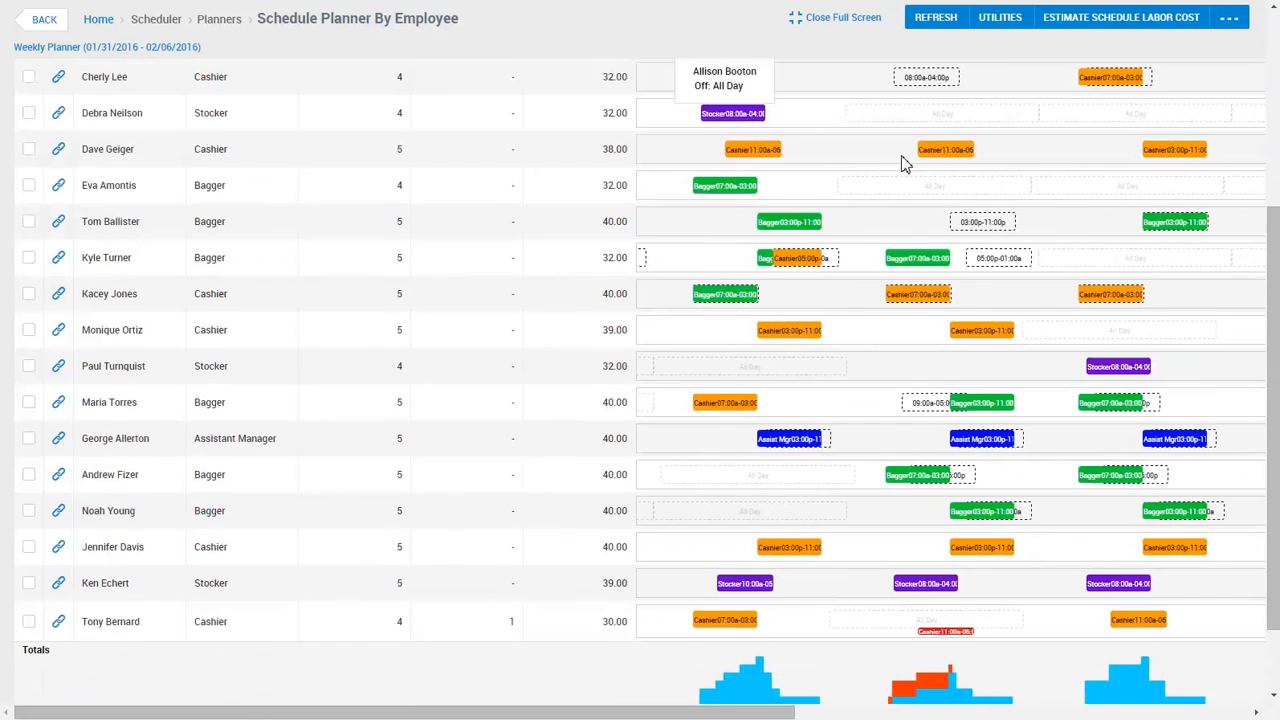
mouse_move(922, 632)
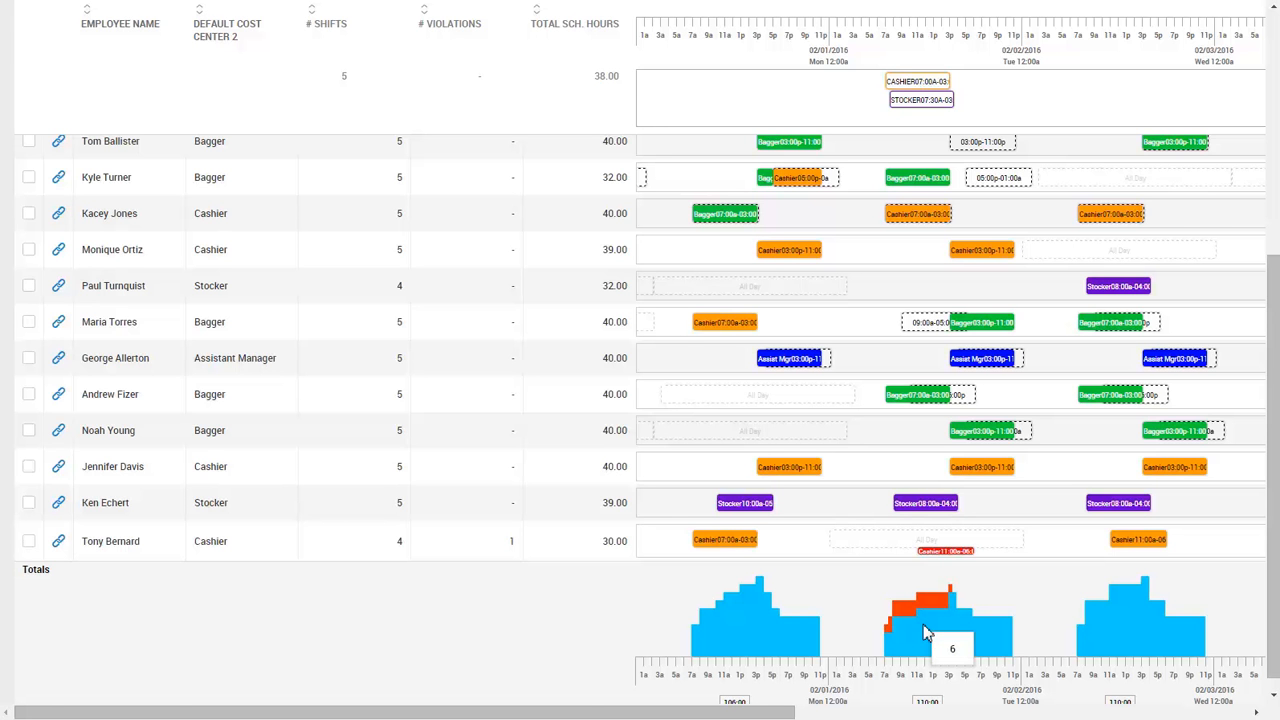
scroll(925, 632, up, 5)
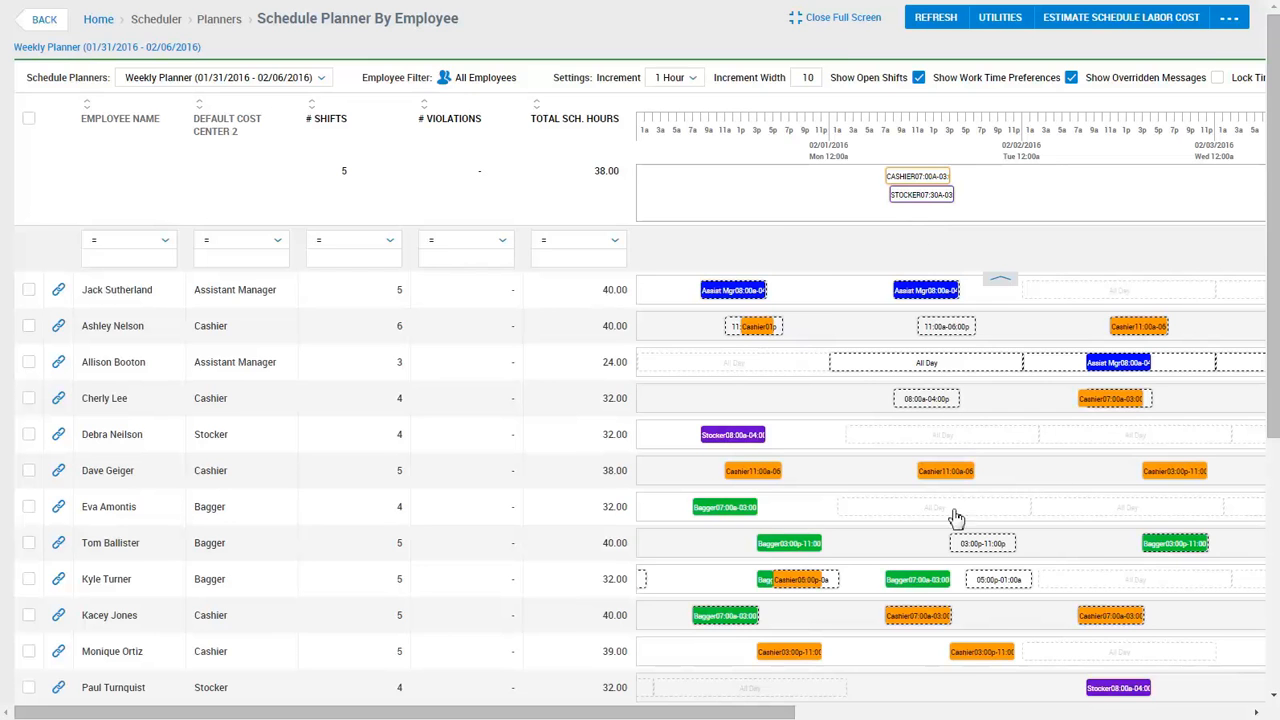
scroll(955, 550, down, 1)
Assign the open Stocker 07:30a–03:30p shift on 02/01/2016 to the stocker, reaching 40:00.
click(954, 608)
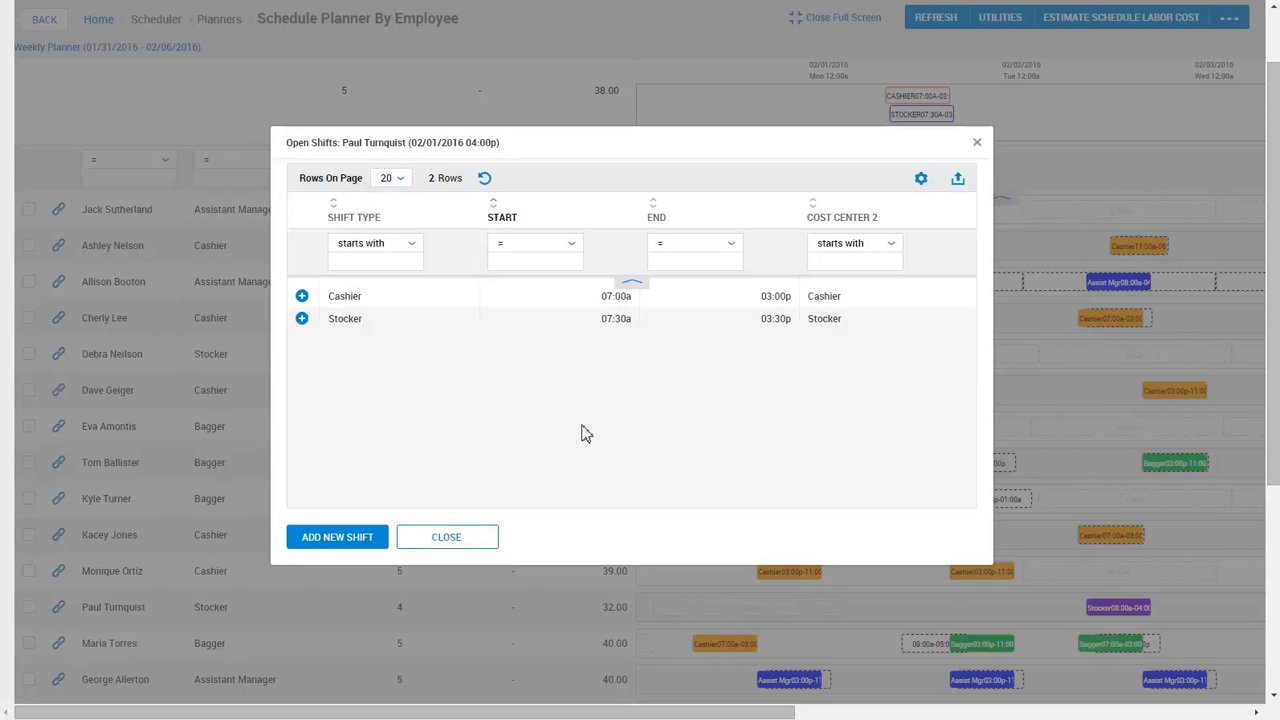
click(302, 320)
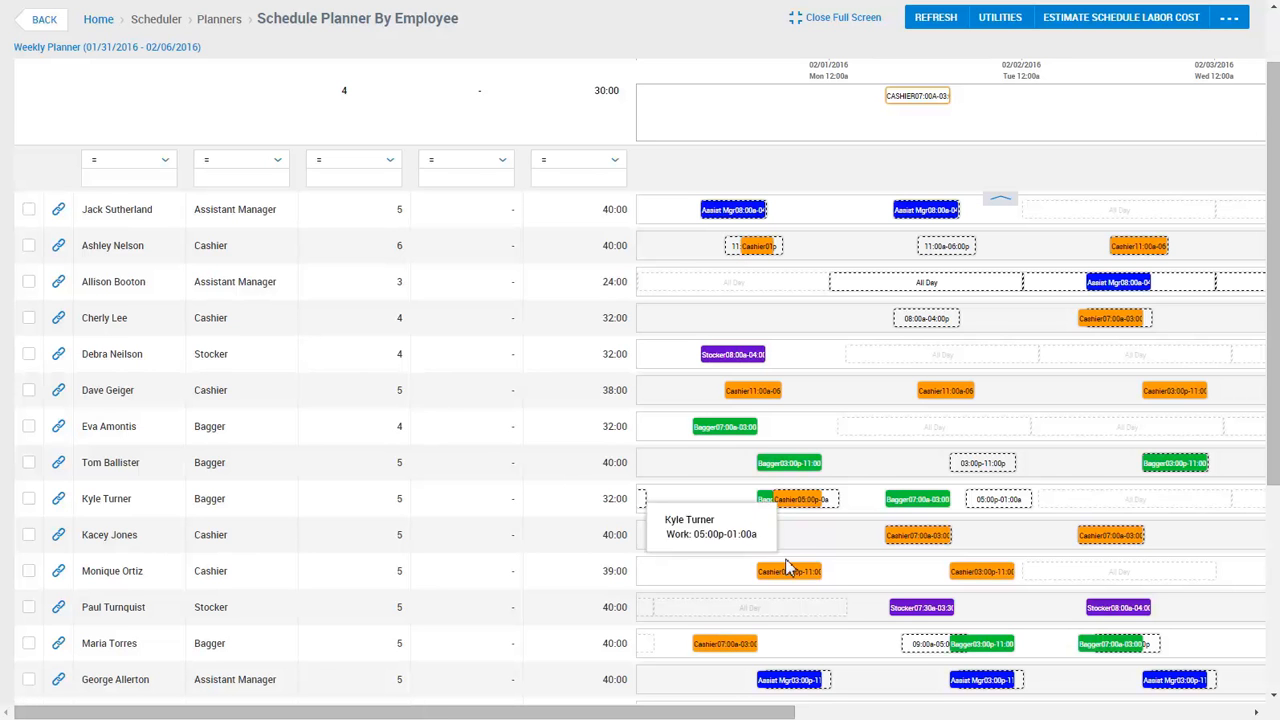
mouse_move(898, 612)
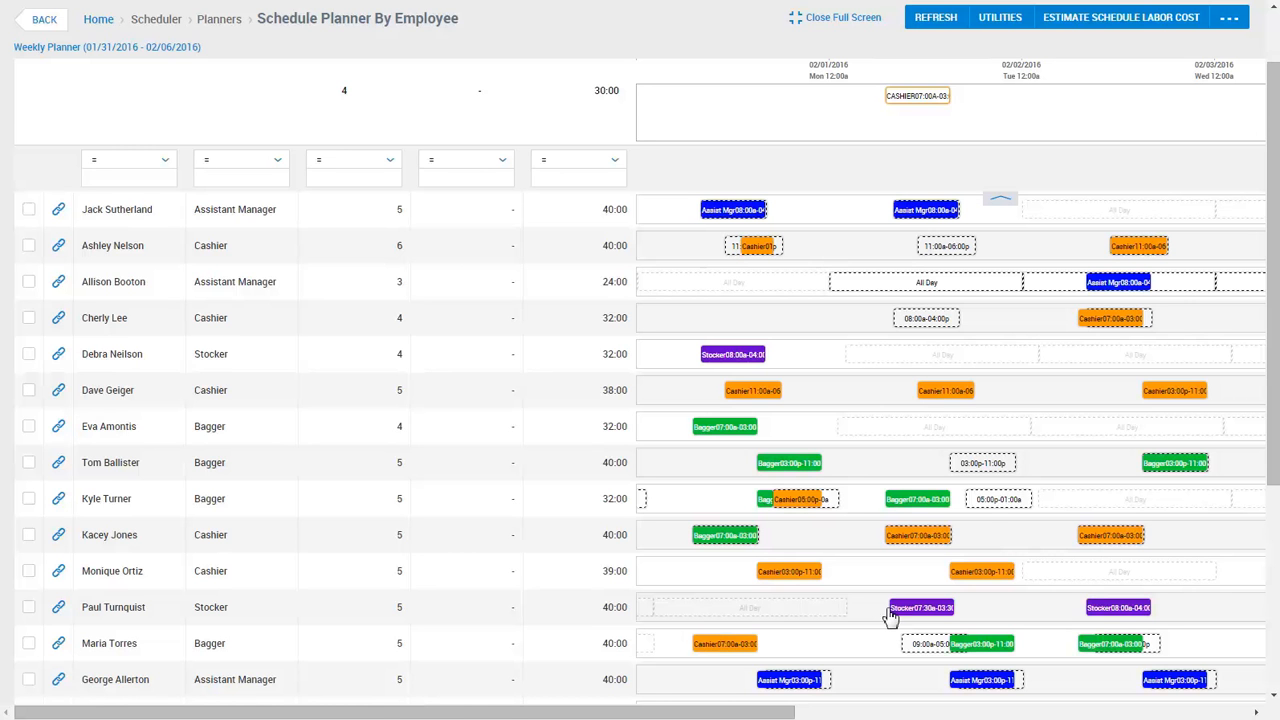
click(922, 104)
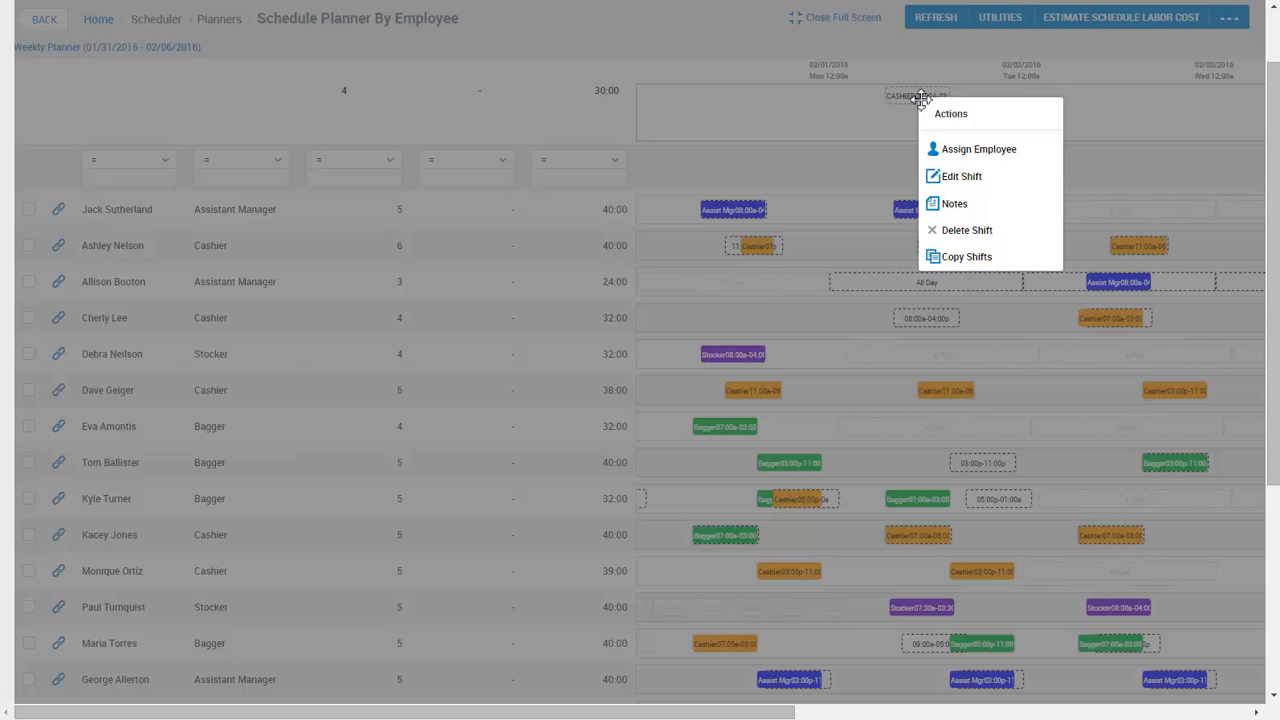
Assign the open Monday Cashier 07:00a–03:00p shift to the cashier with 7 shifts.
click(963, 152)
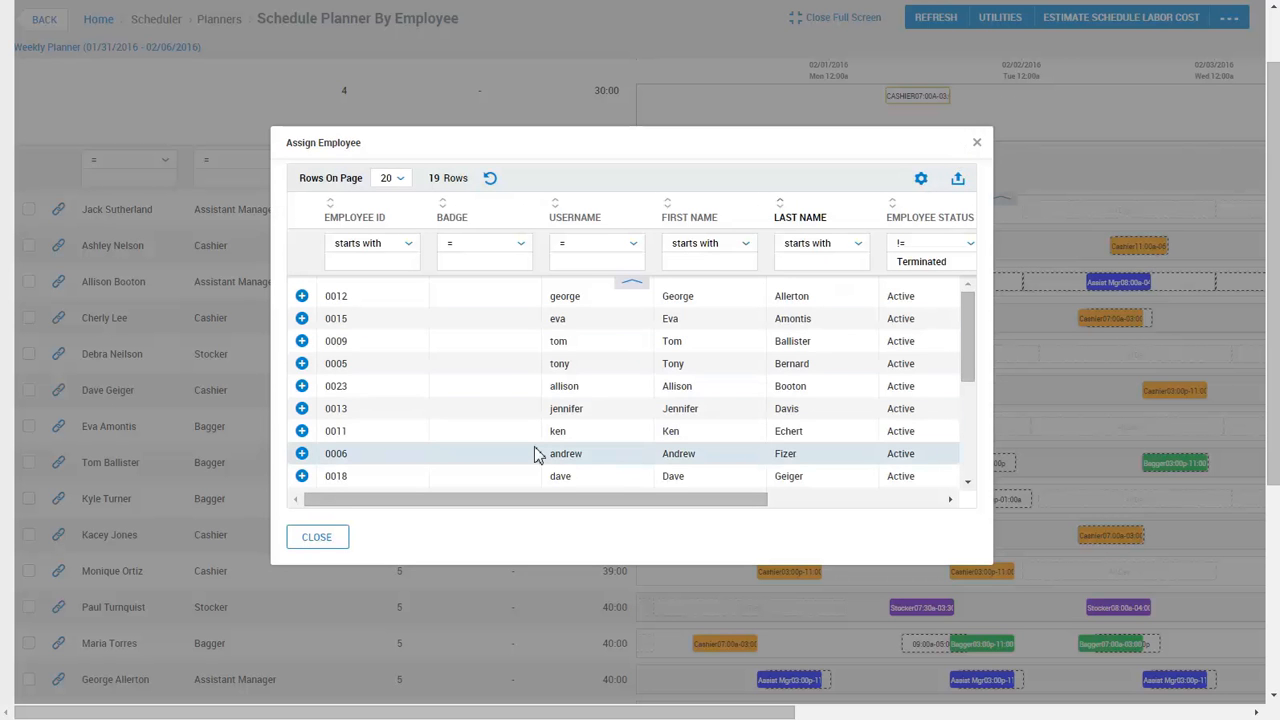
scroll(534, 455, down, 5)
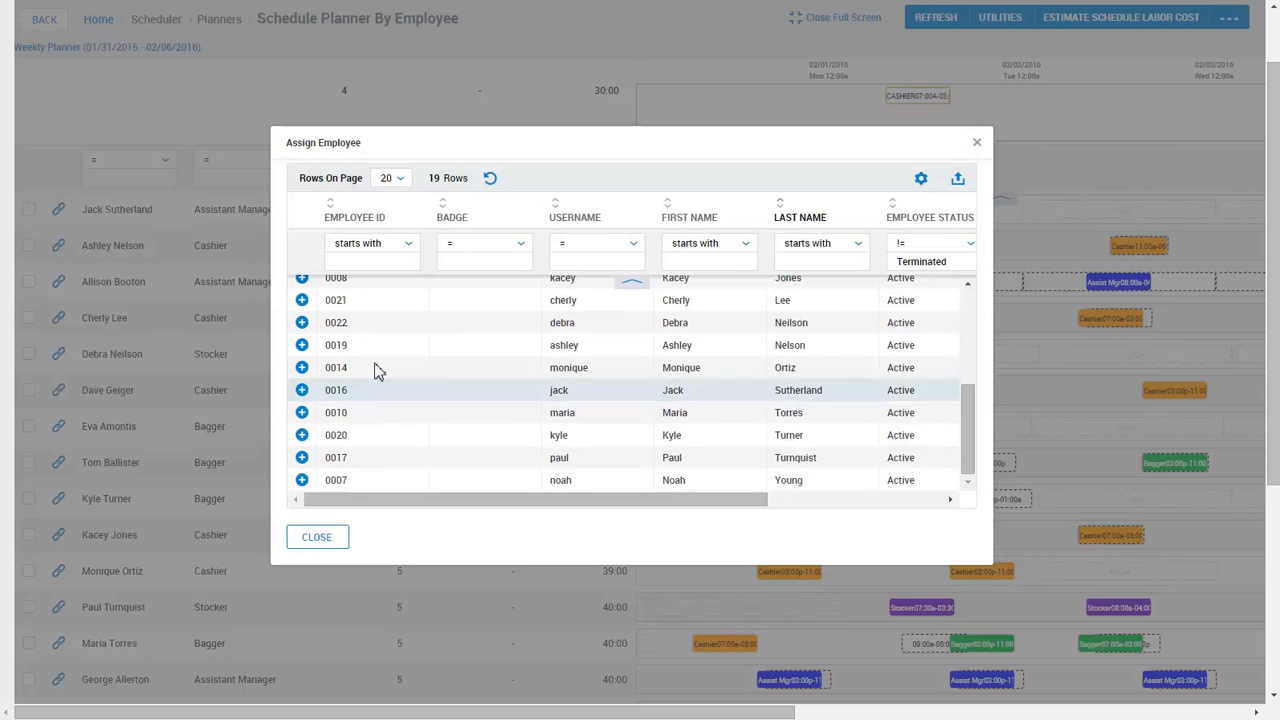
click(302, 345)
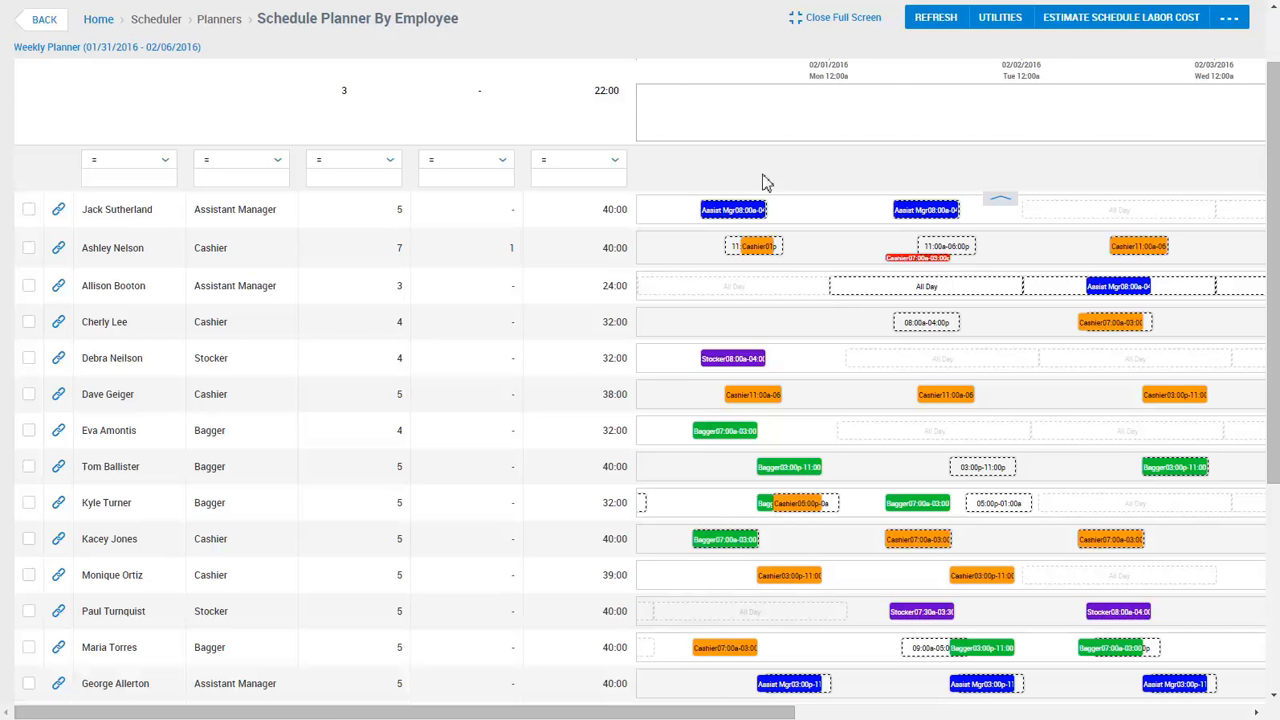
double_click(908, 133)
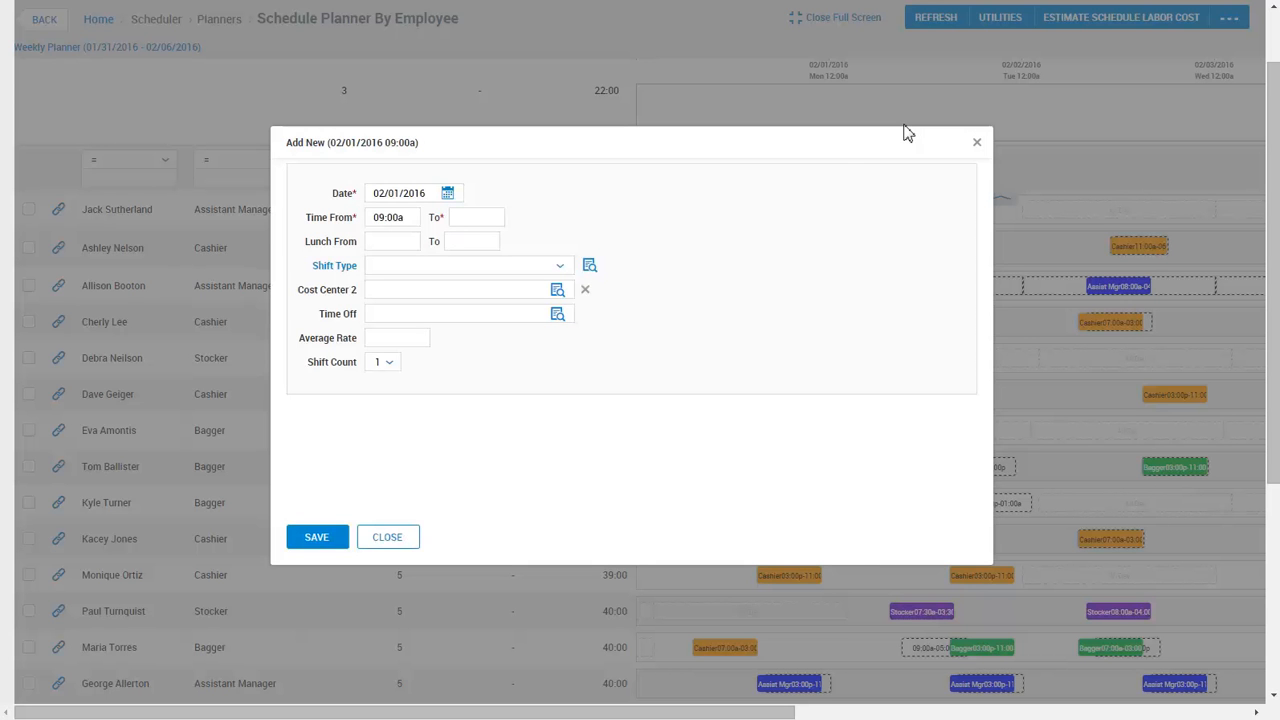
click(404, 537)
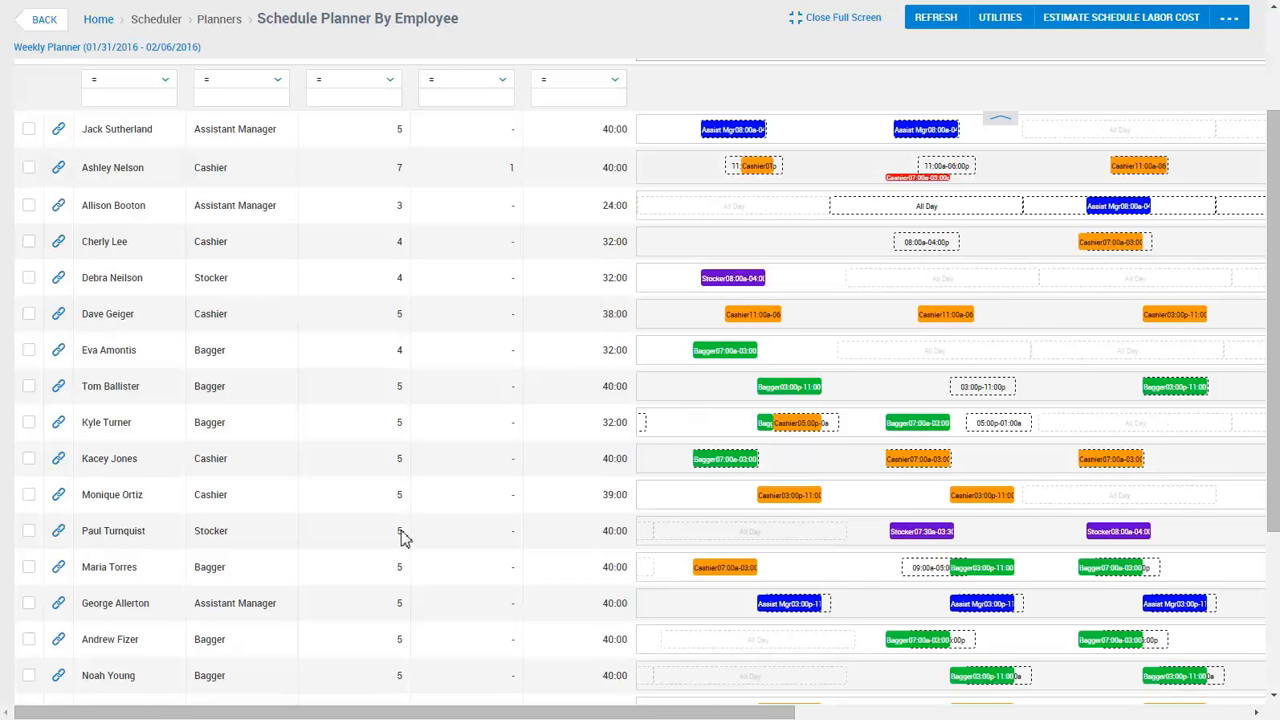
scroll(404, 537, down, 2)
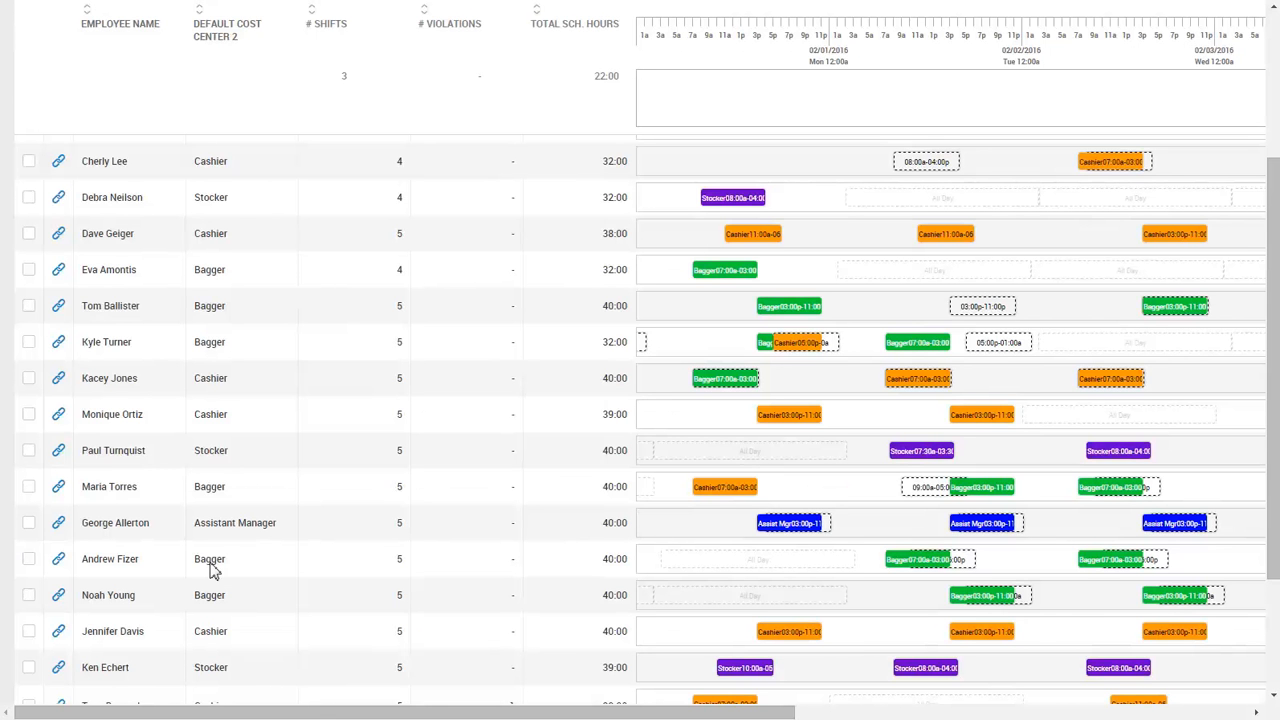
Edit the bagger's Monday shift and split it at 12:00p into two parts.
click(945, 564)
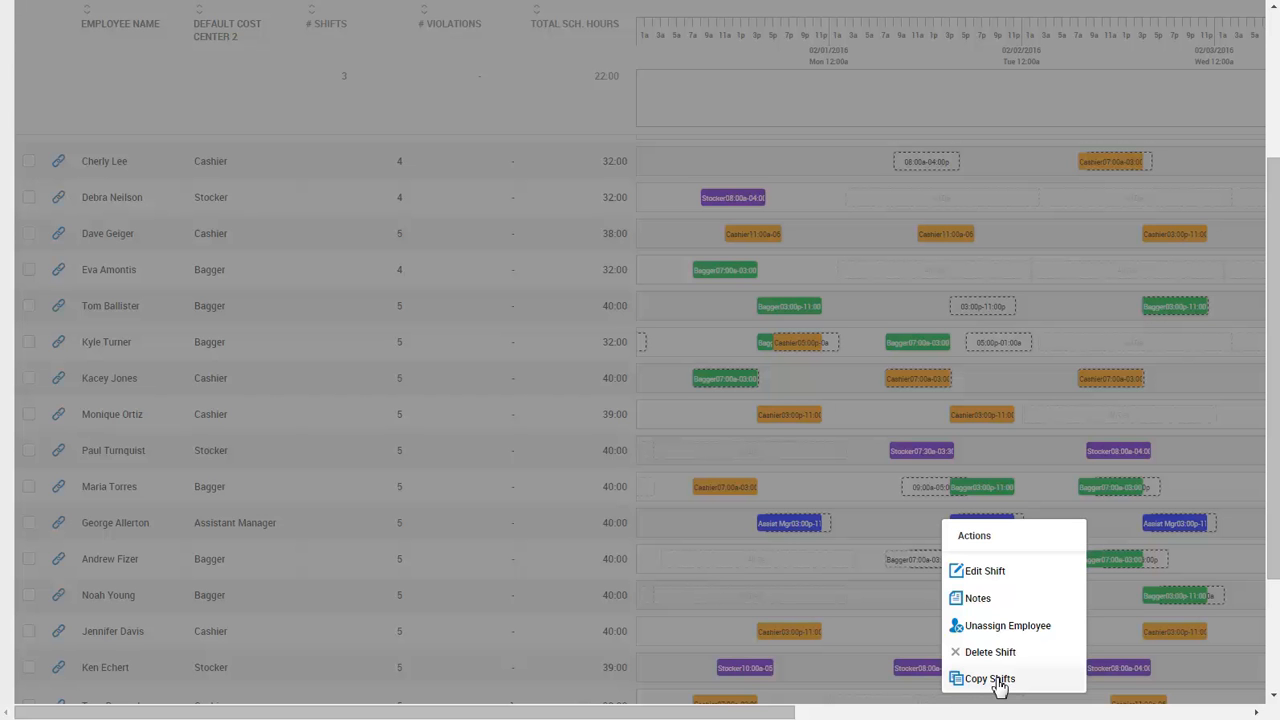
click(986, 574)
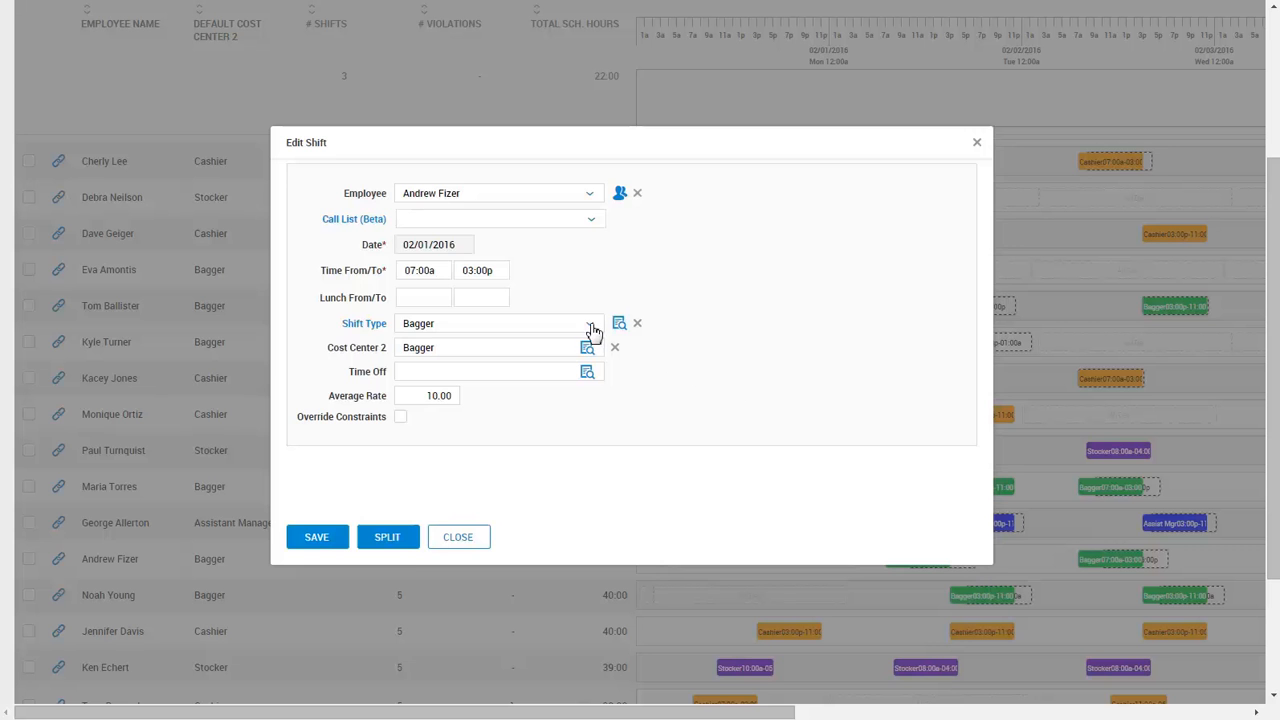
click(411, 546)
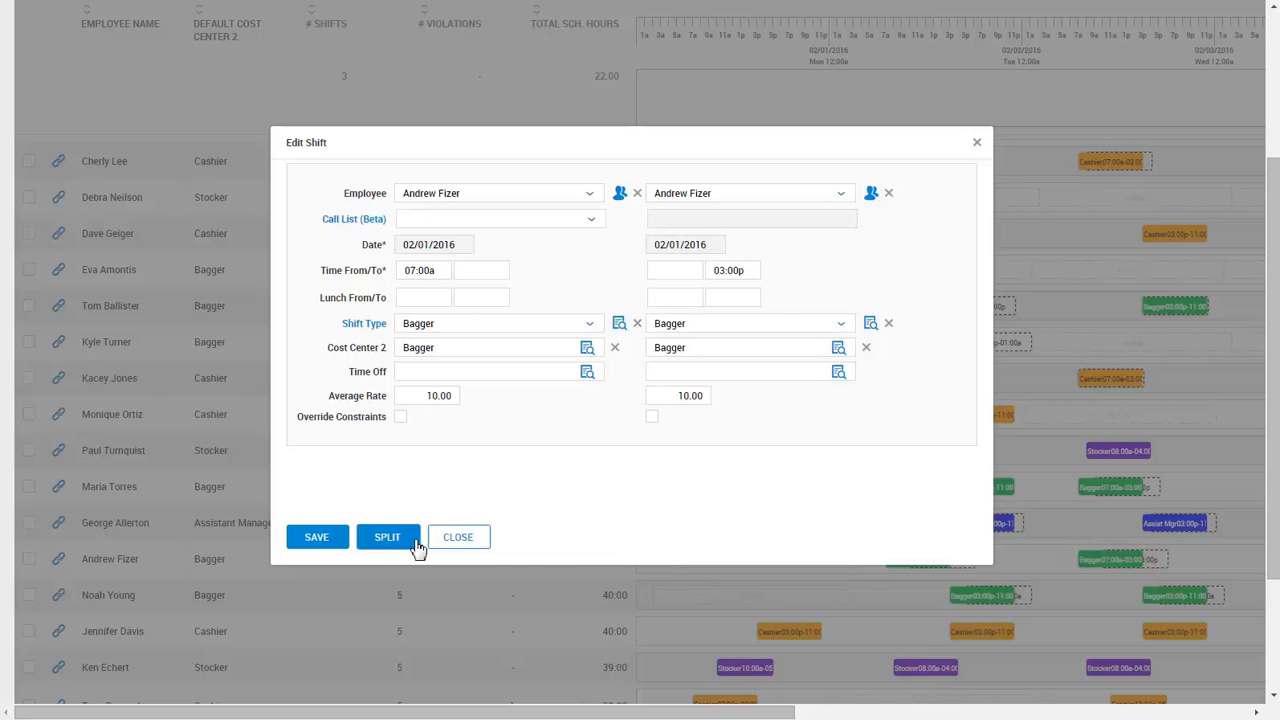
click(691, 278)
text(12)
click(486, 272)
text(12)
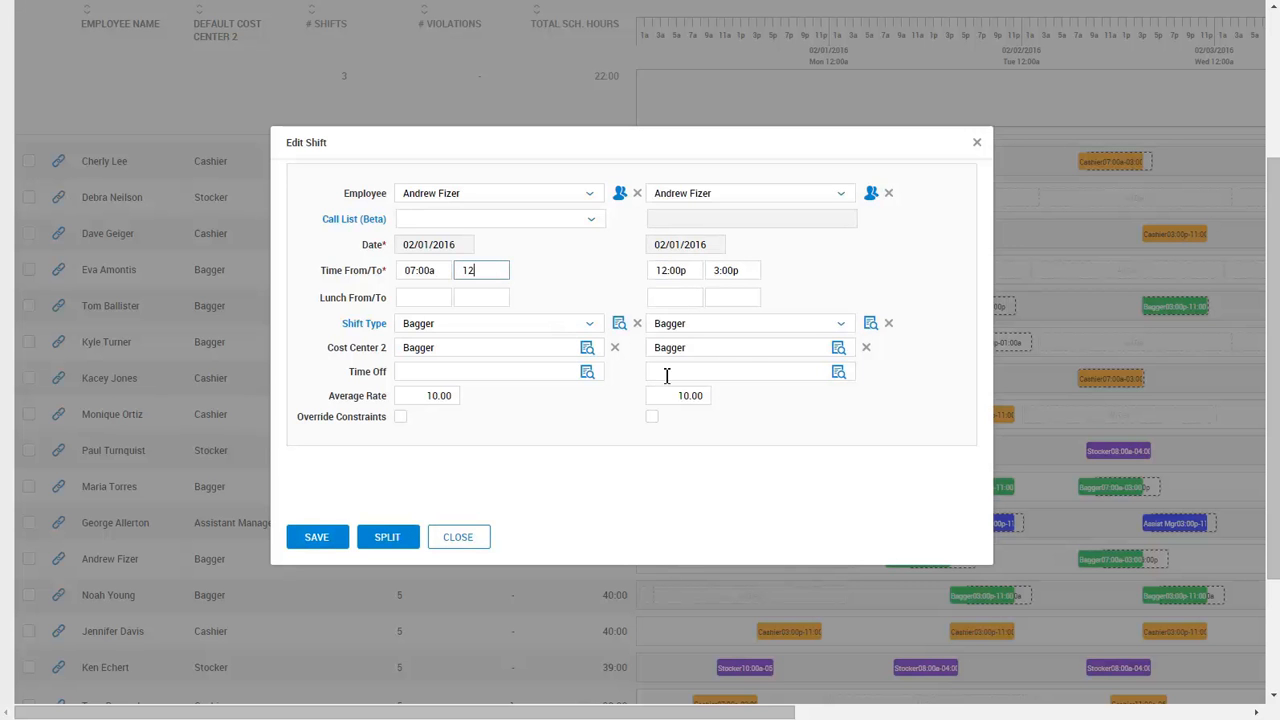
Set the 12:00p–03:00p part's Shift Type and Cost Center 2 to Cashier, and save.
click(843, 325)
click(737, 416)
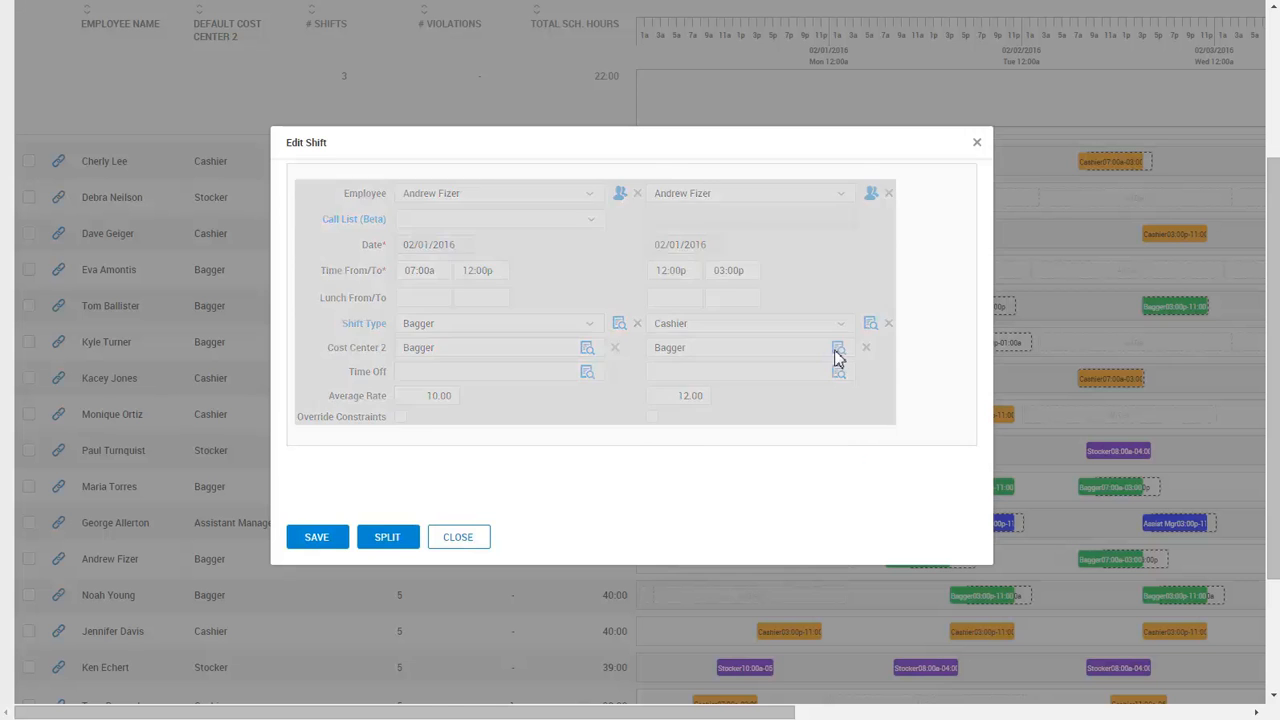
click(837, 354)
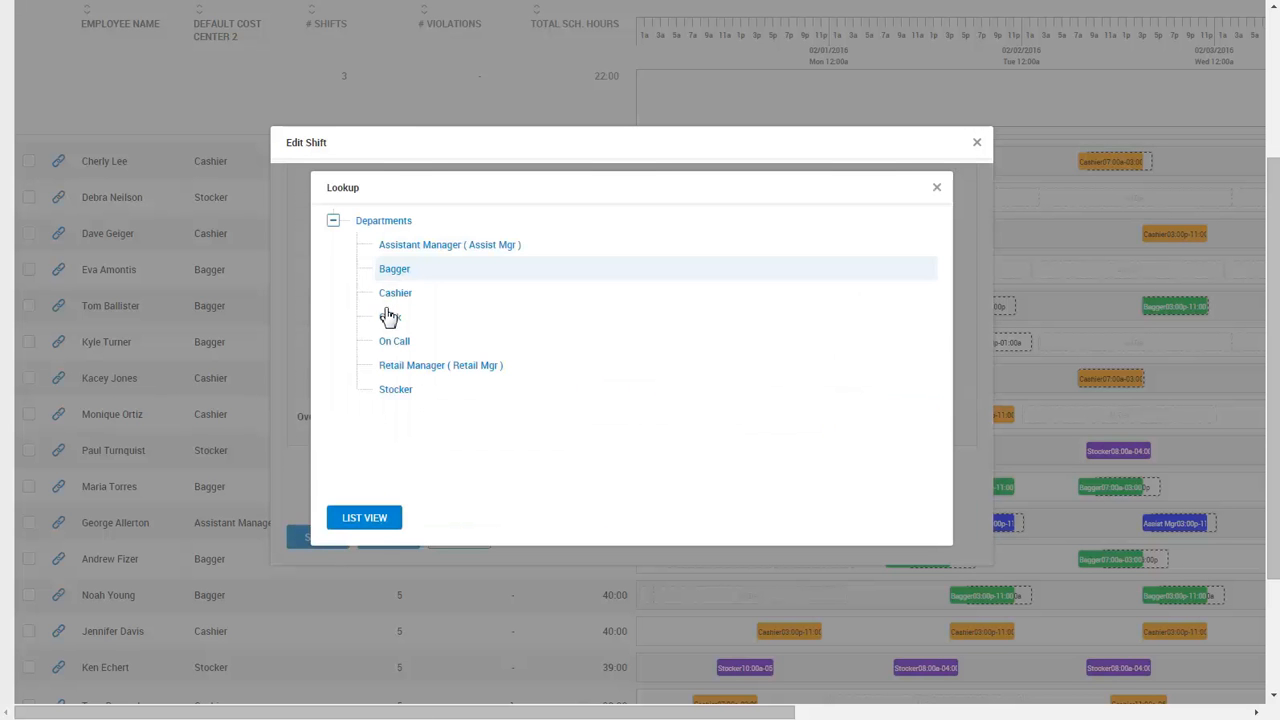
click(394, 294)
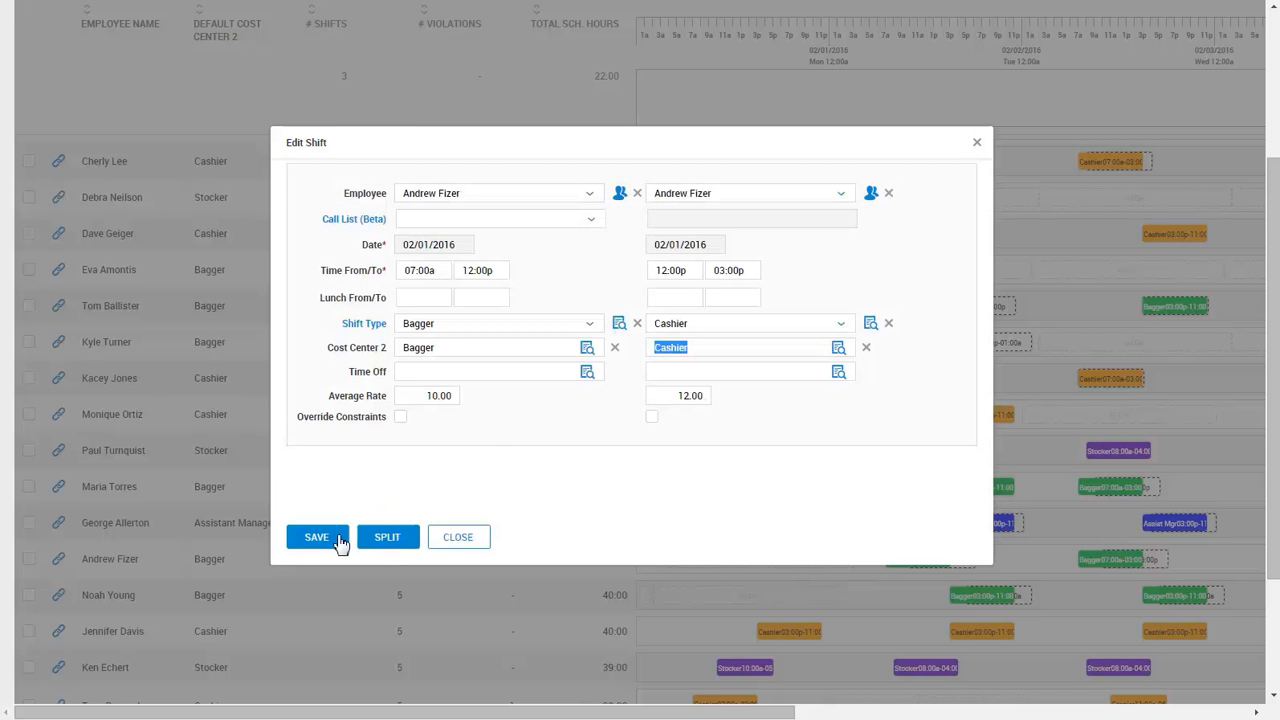
click(323, 543)
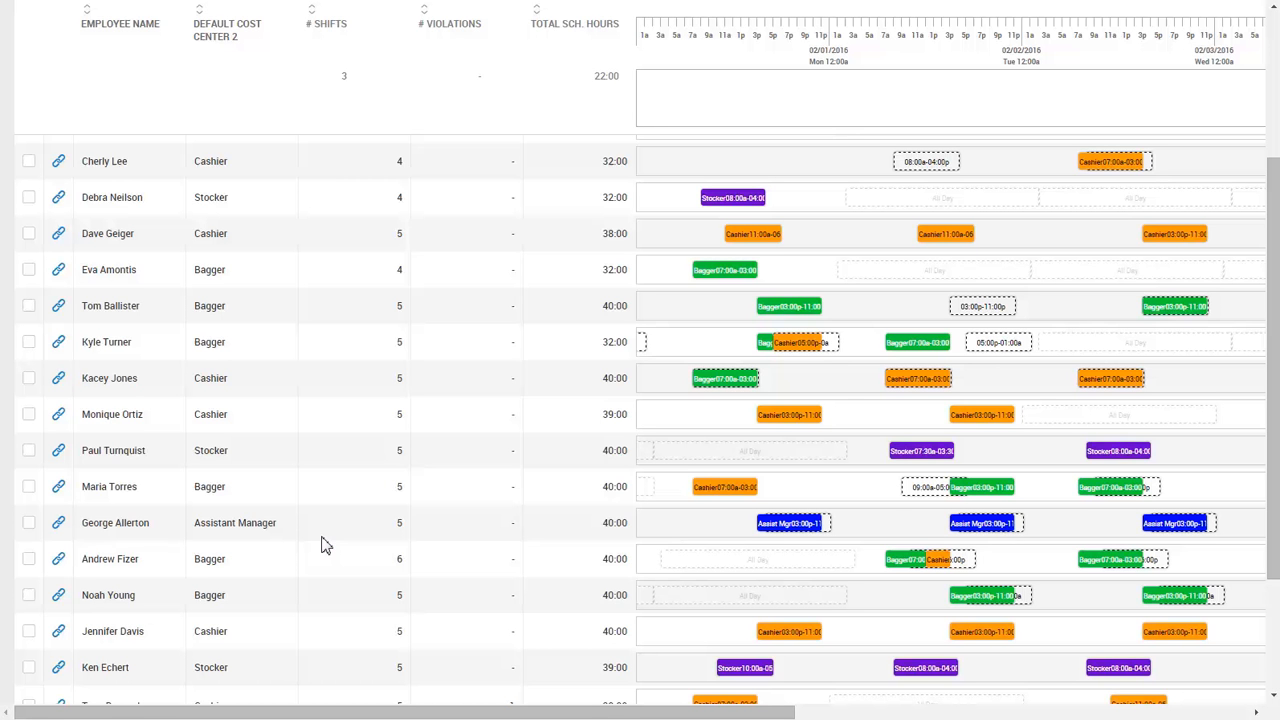
mouse_move(909, 583)
mouse_move(950, 490)
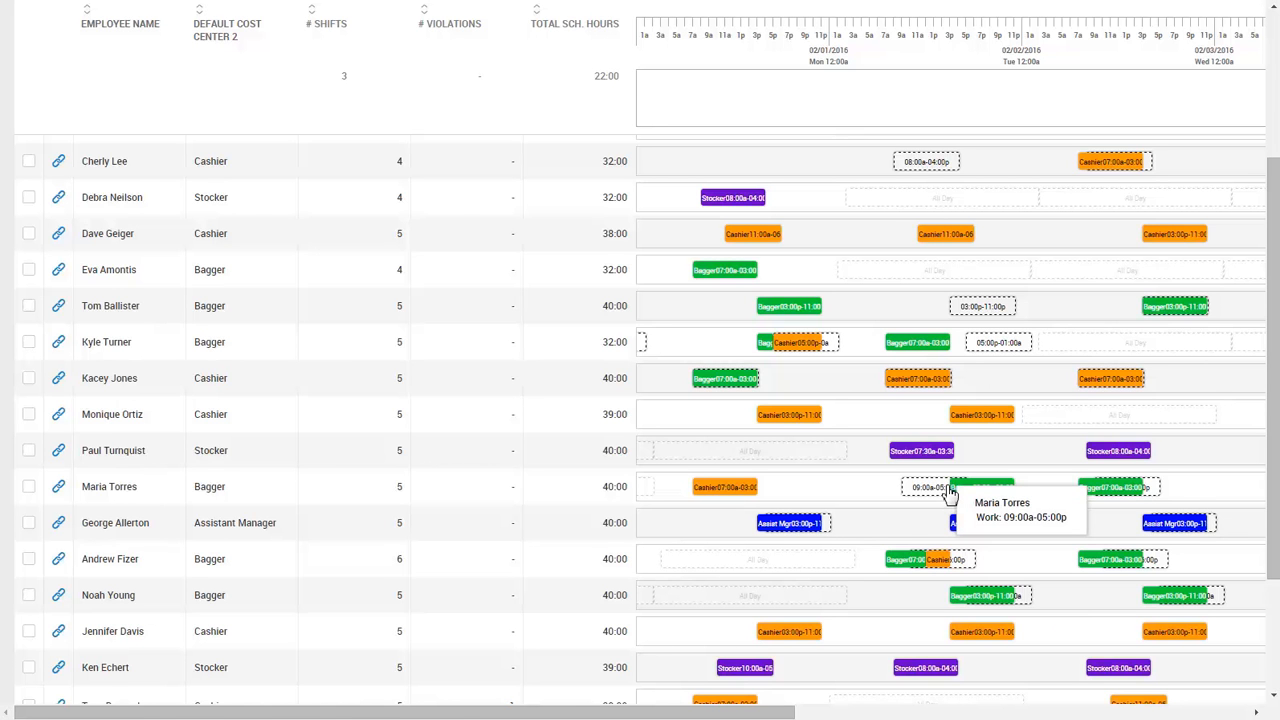
Swap the two baggers' Tuesday shifts so their 3:00p–11:00p and 7:00a–3:00p assignments trade places.
click(958, 488)
click(921, 345)
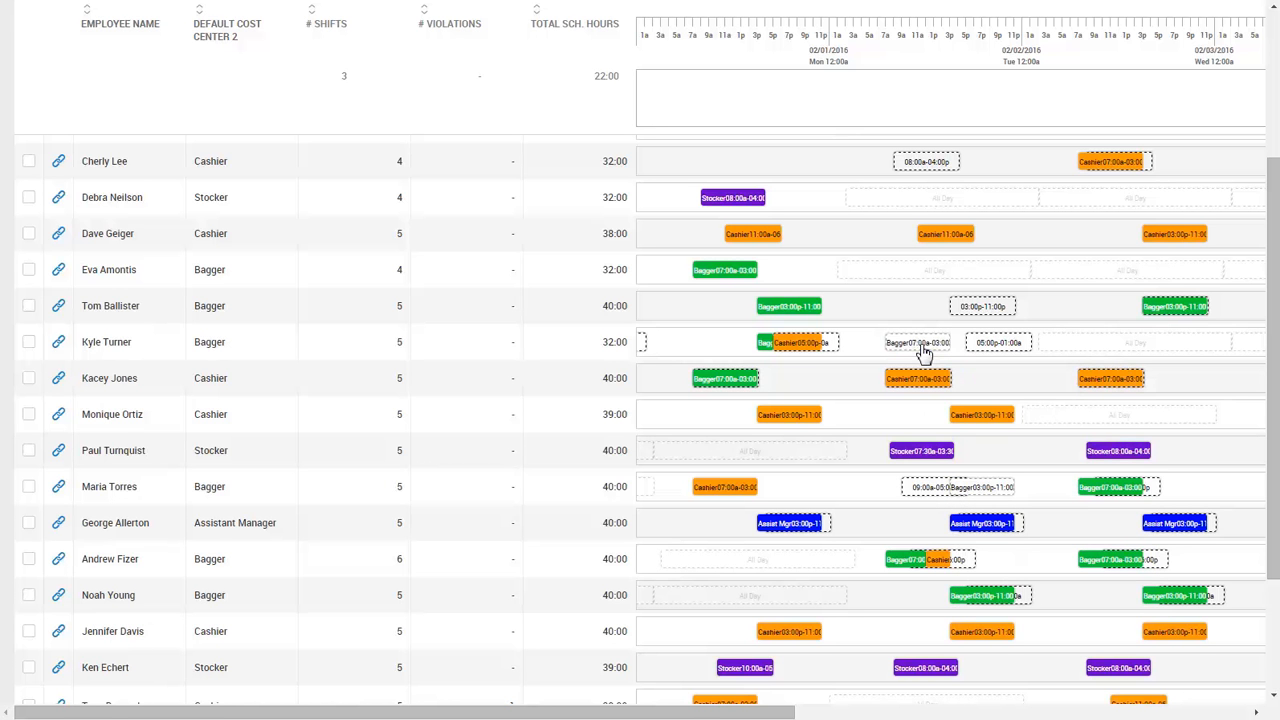
right_click(921, 346)
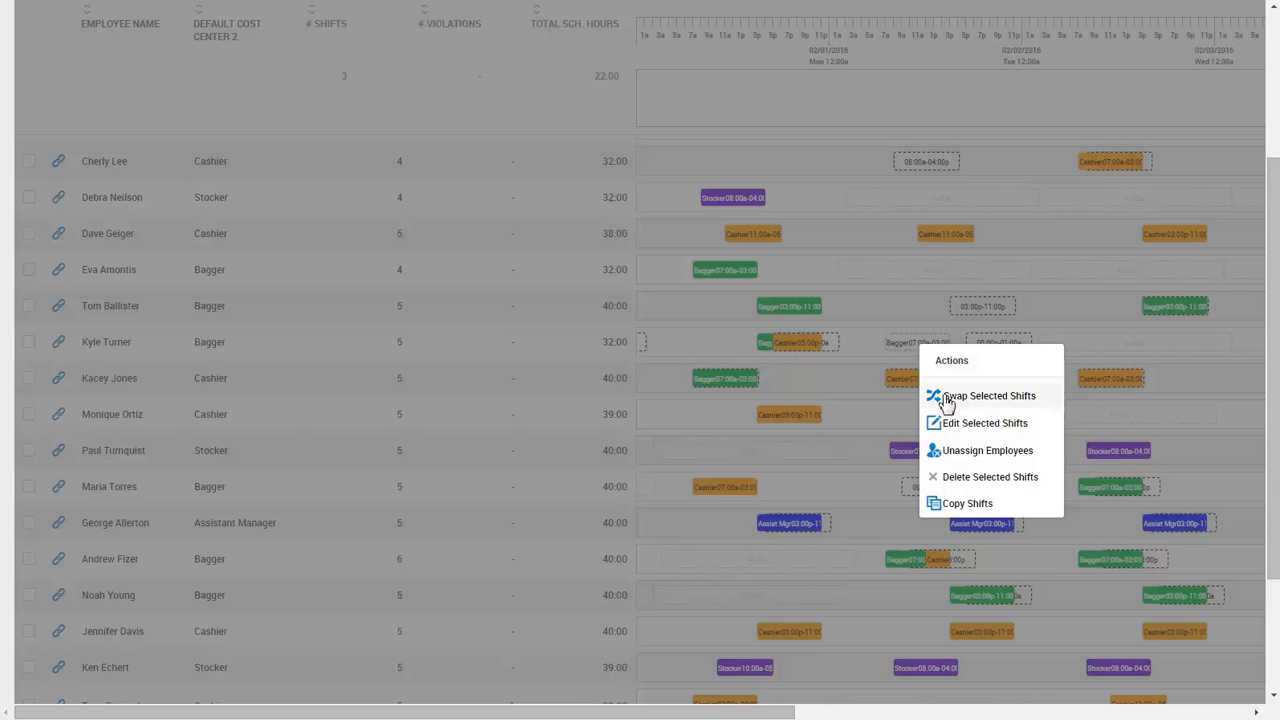
click(947, 398)
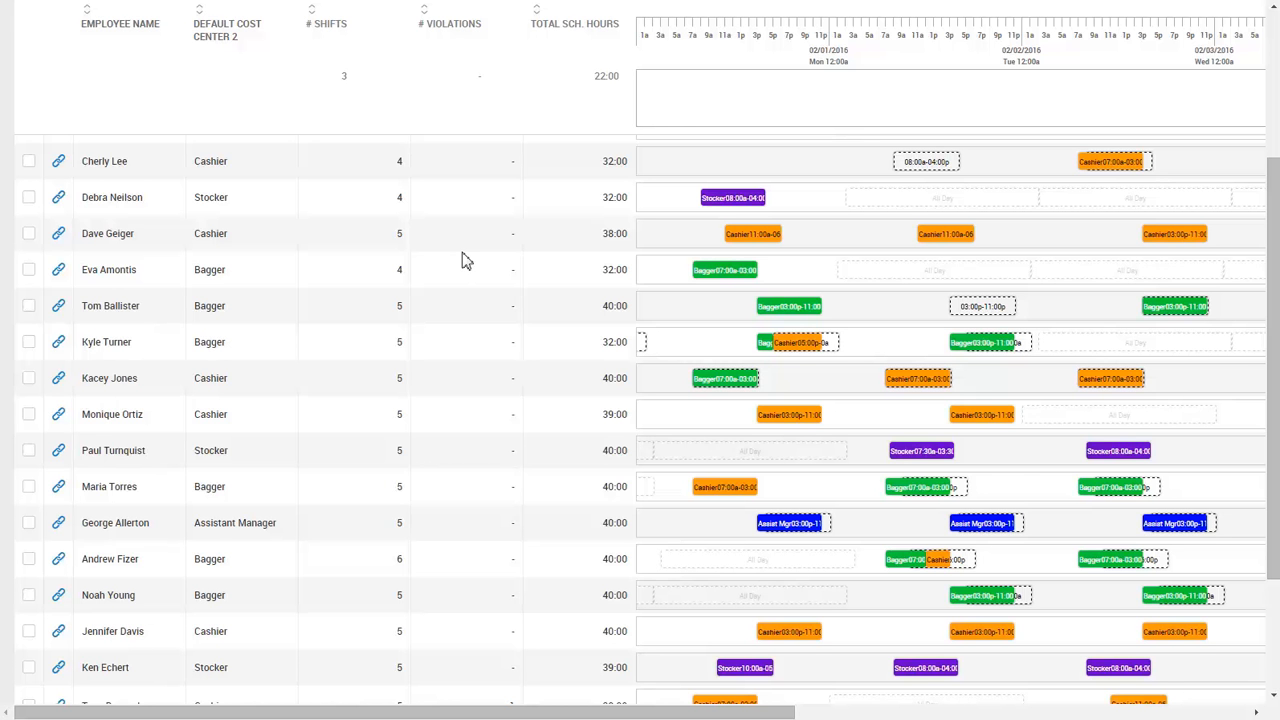
Open the conflicting Monday 02/01/2016 11:00a–06:00p cashier shift for editing.
scroll(463, 260, down, 3)
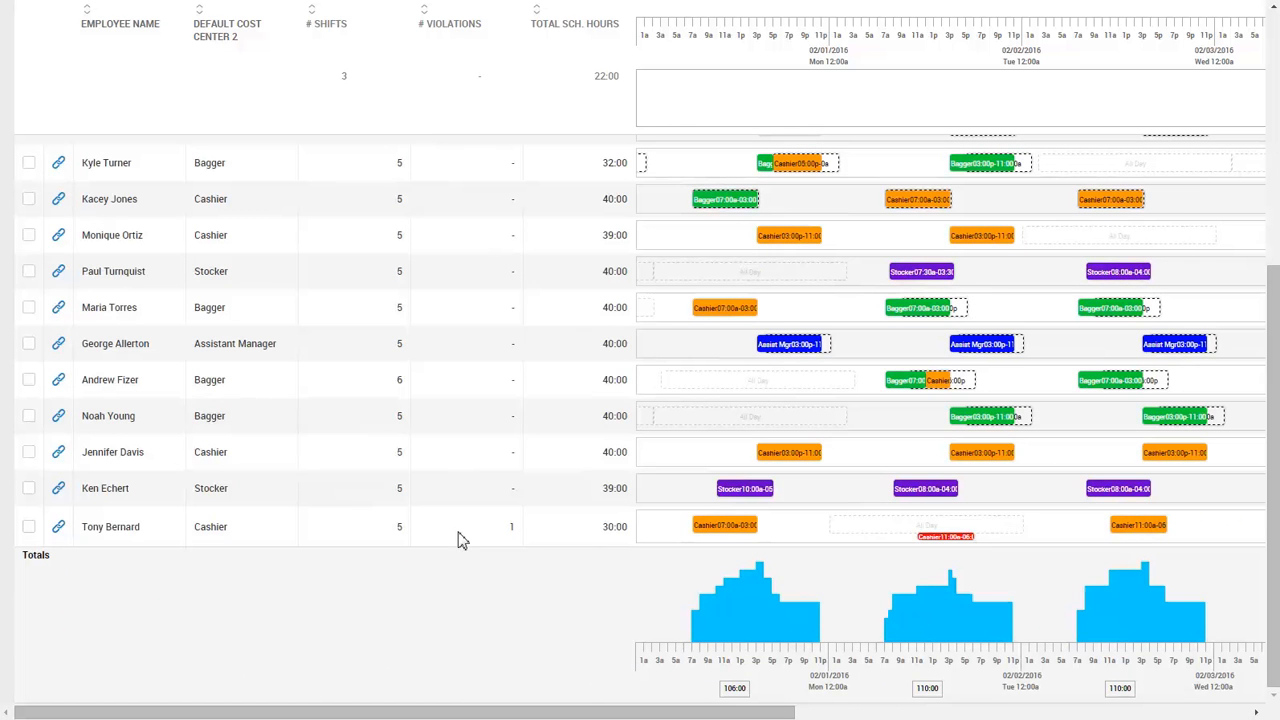
mouse_move(934, 548)
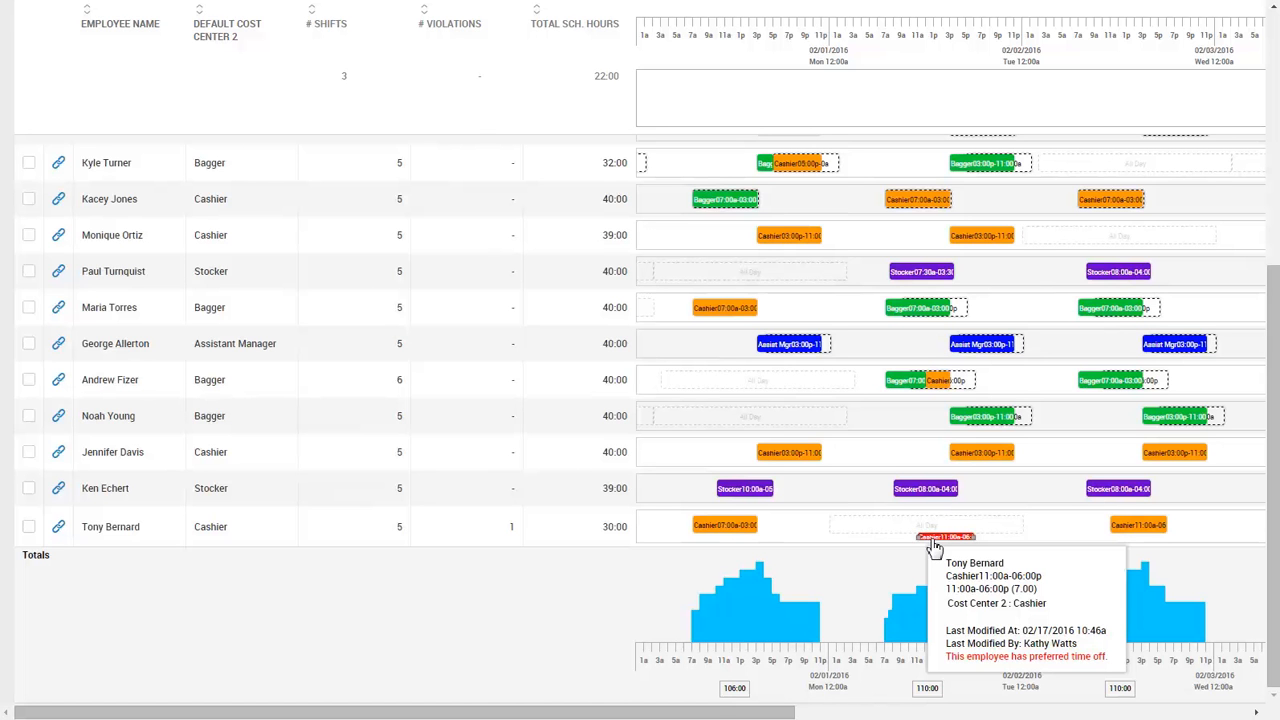
click(931, 540)
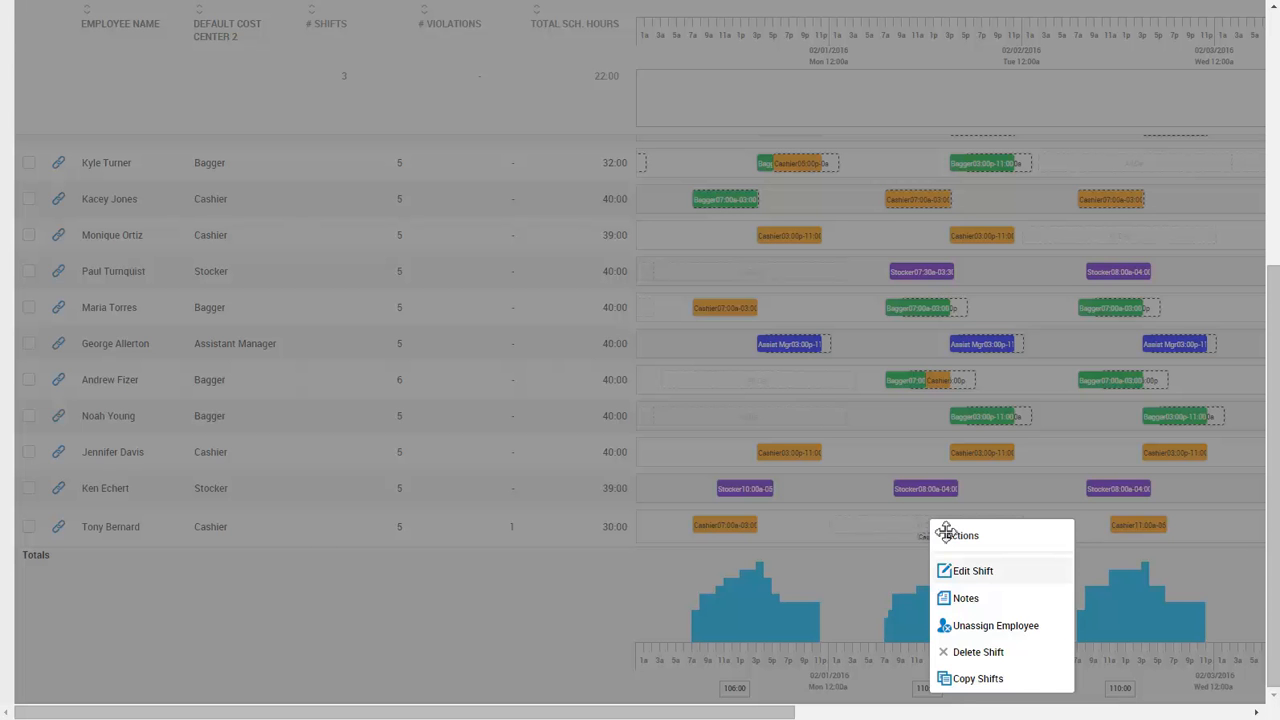
click(975, 571)
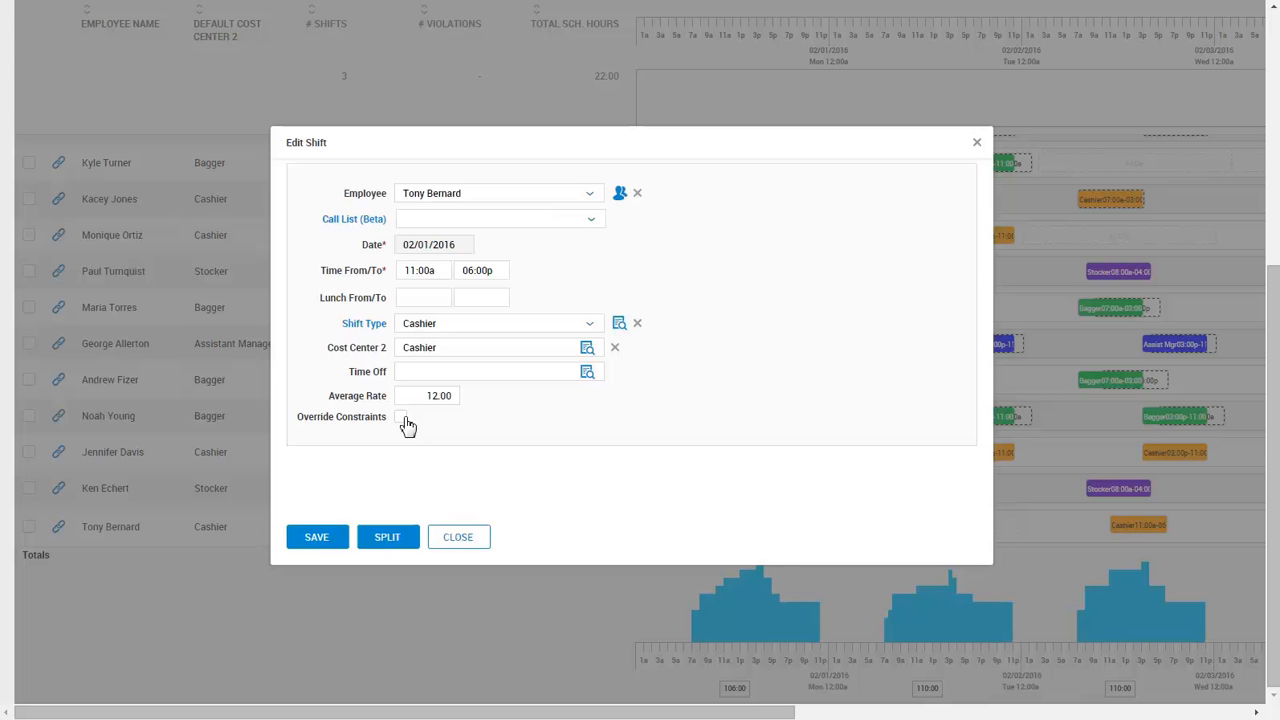
Reassign that shift to a different employee from the Employee Lookup and save it.
click(619, 193)
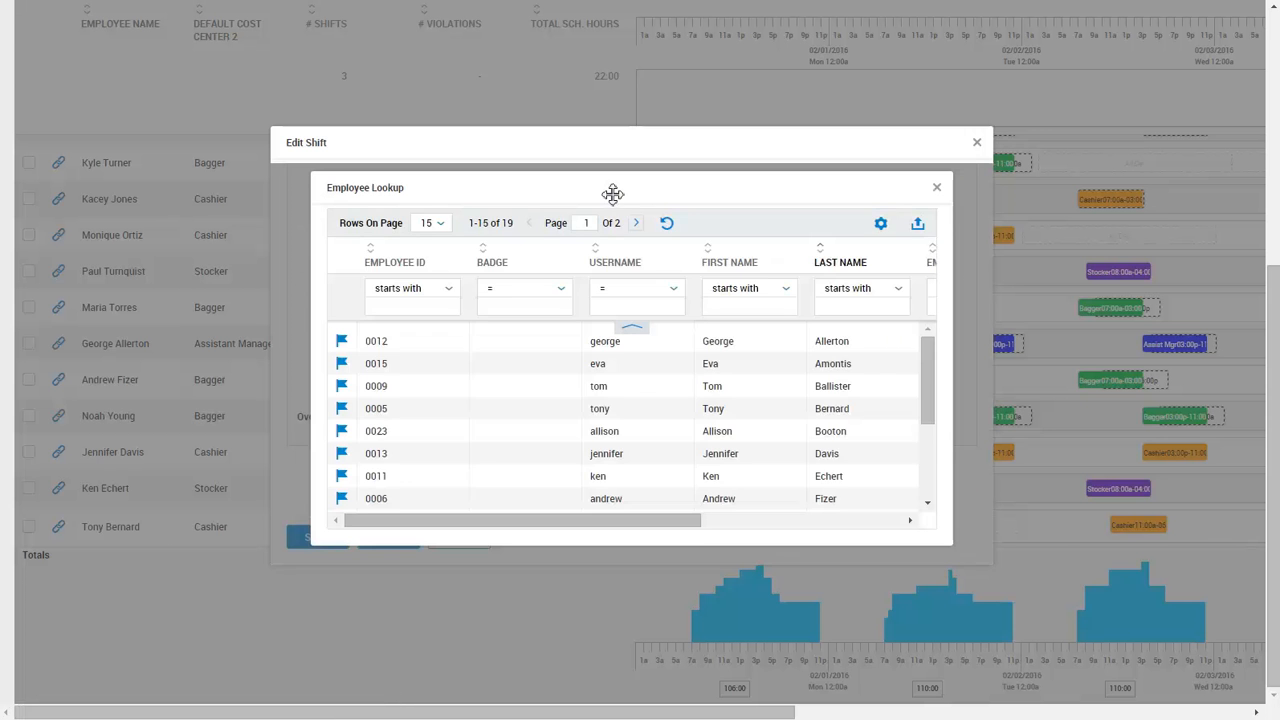
scroll(631, 451, down, 2)
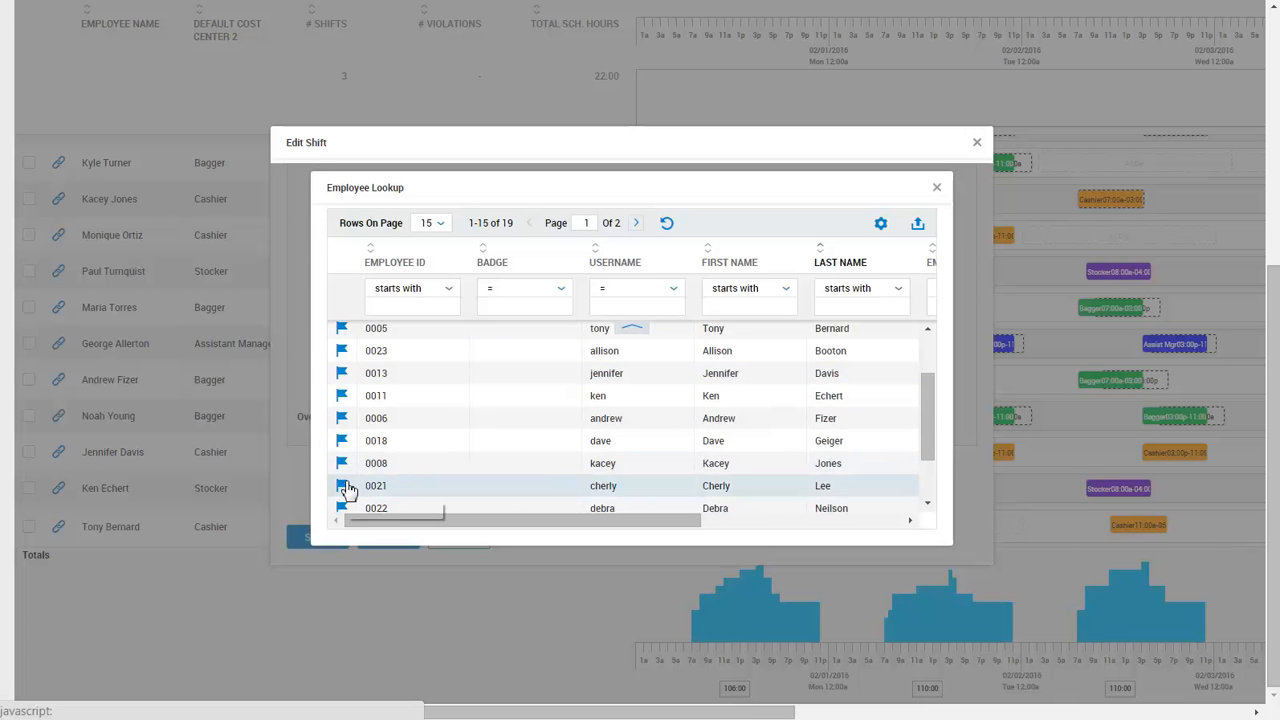
click(342, 486)
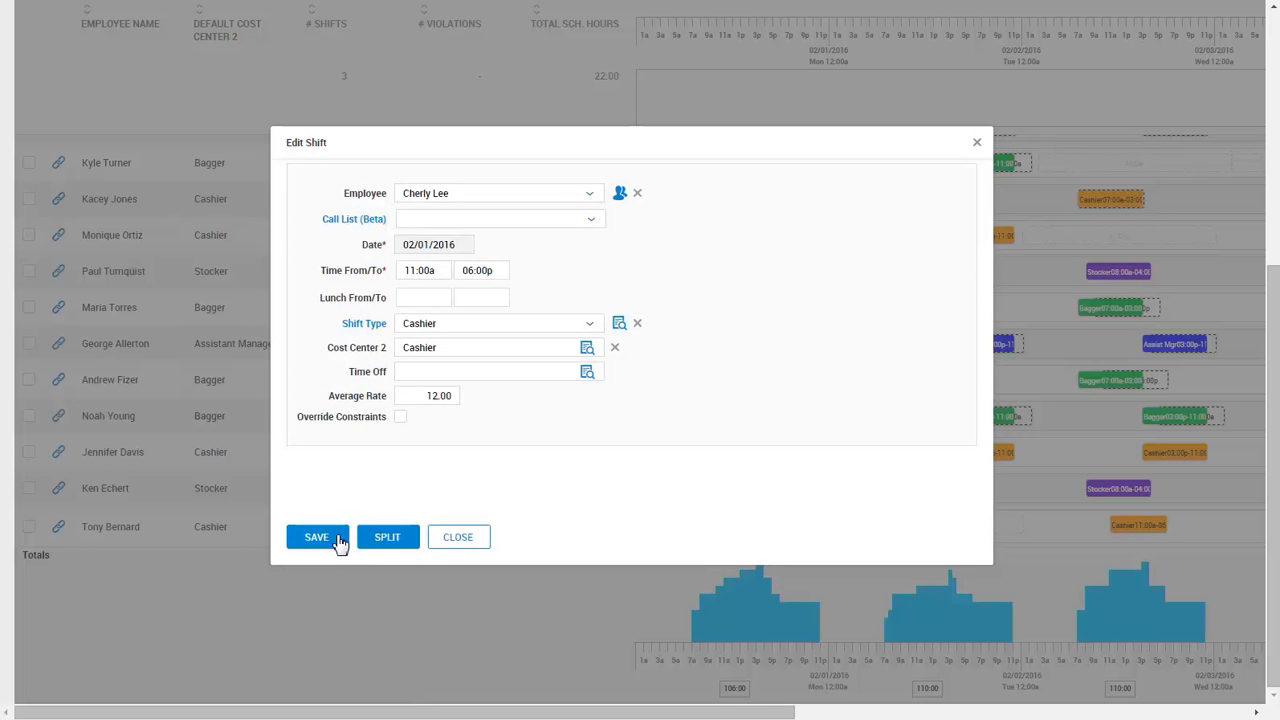
click(338, 542)
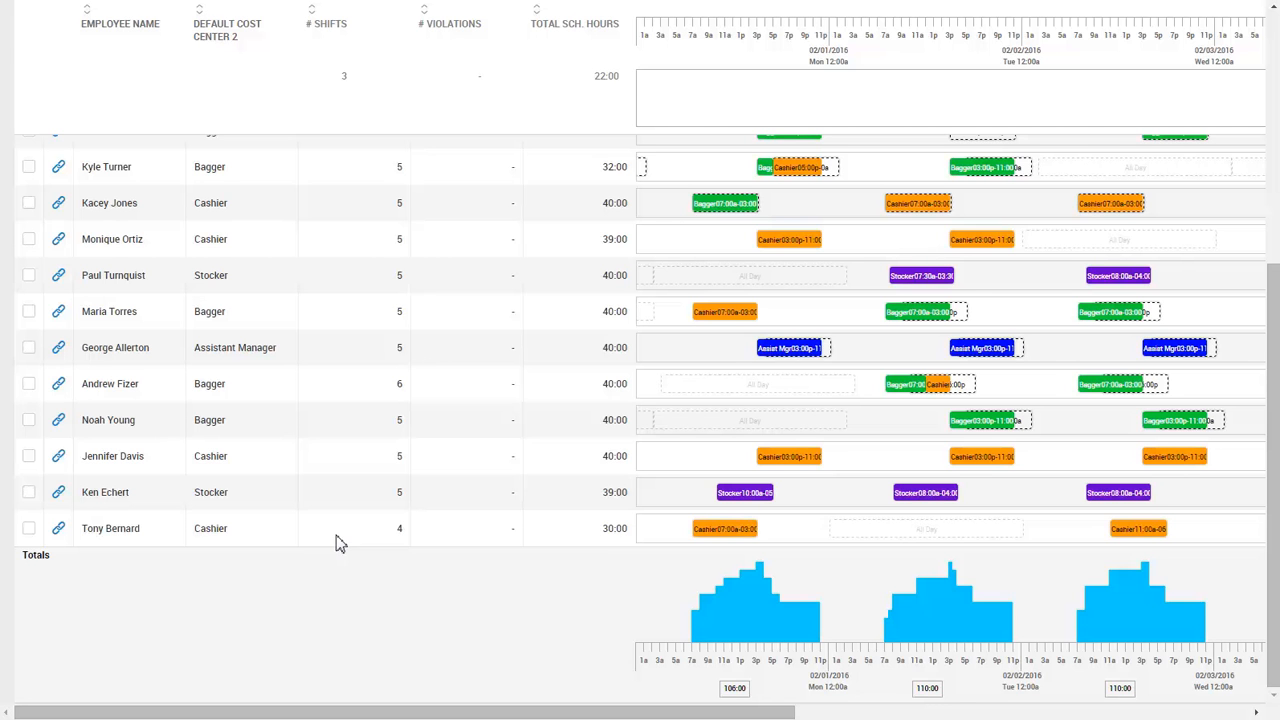
drag(774, 714, 1227, 714)
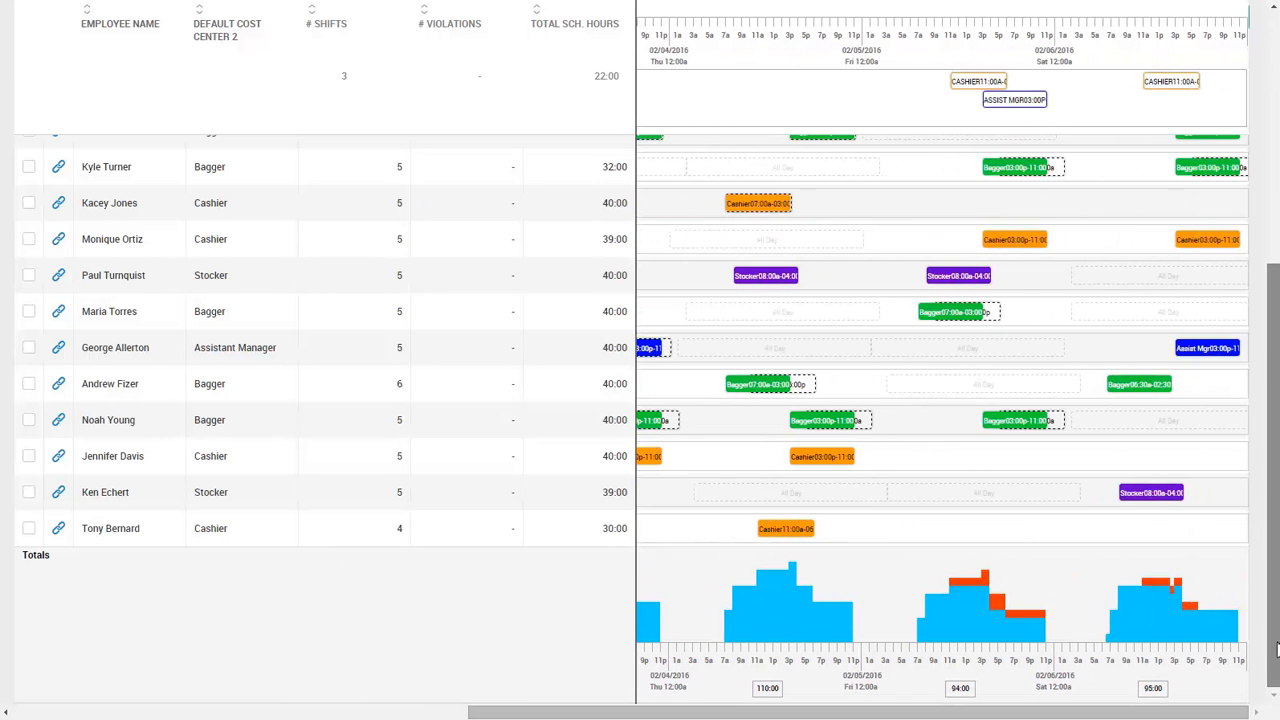
drag(1274, 571, 1275, 321)
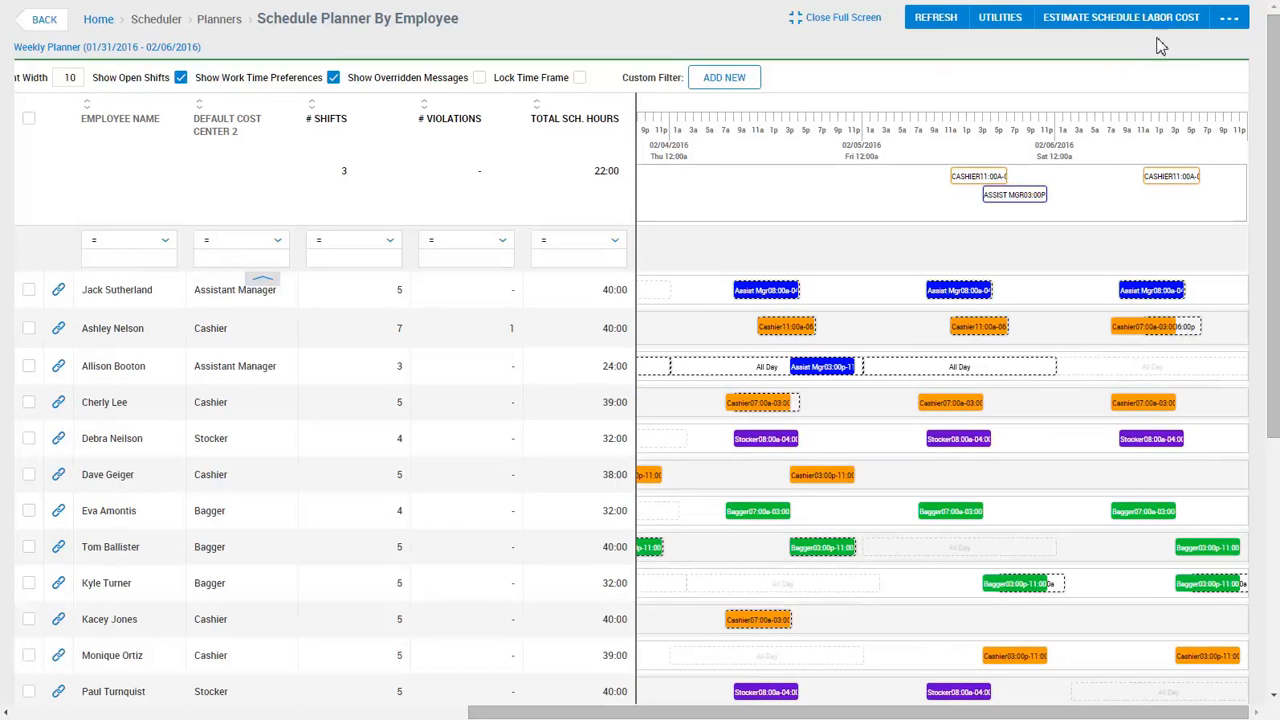
click(993, 24)
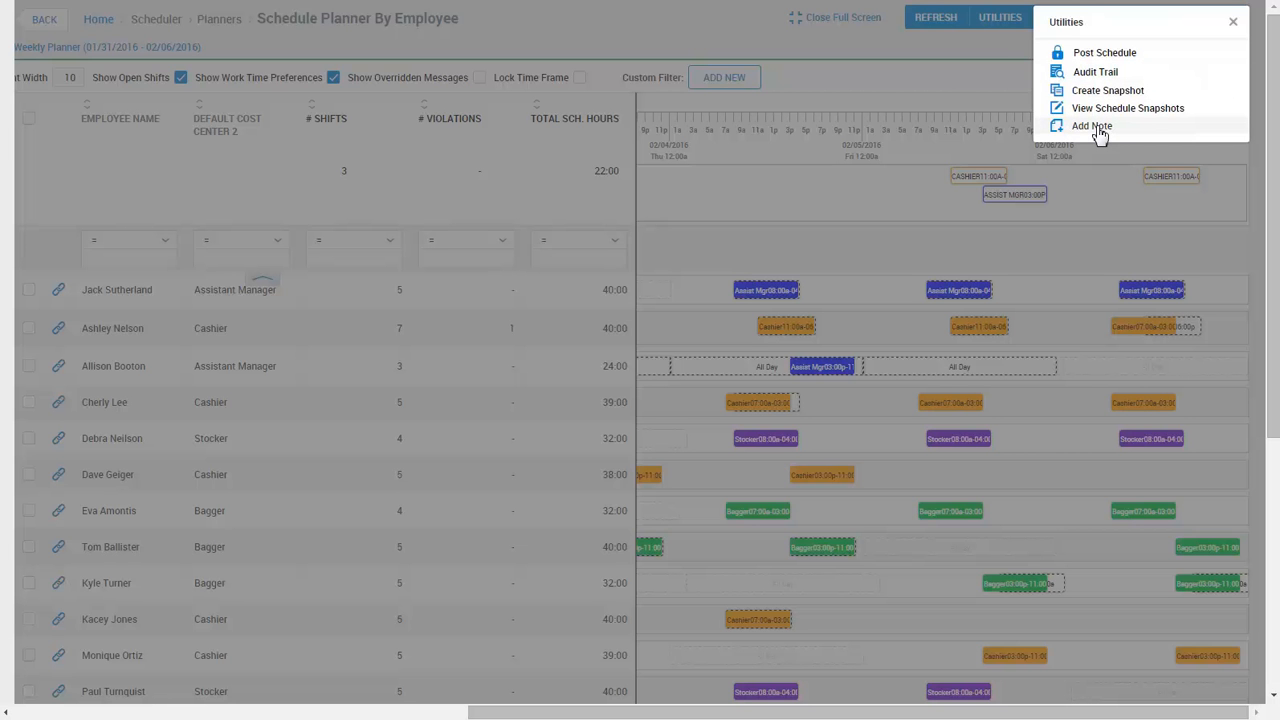
click(1005, 55)
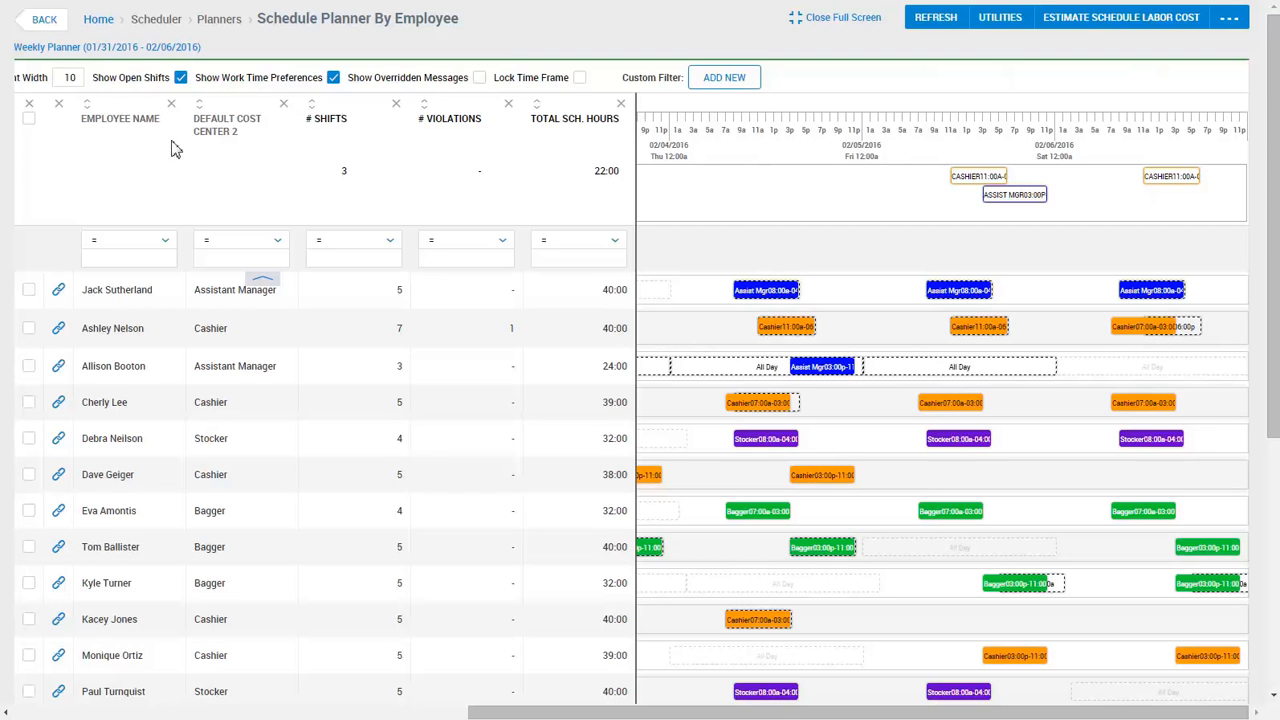
Select all employees, run the schedule labor cost estimate, and close the Pay Estimation results.
click(31, 120)
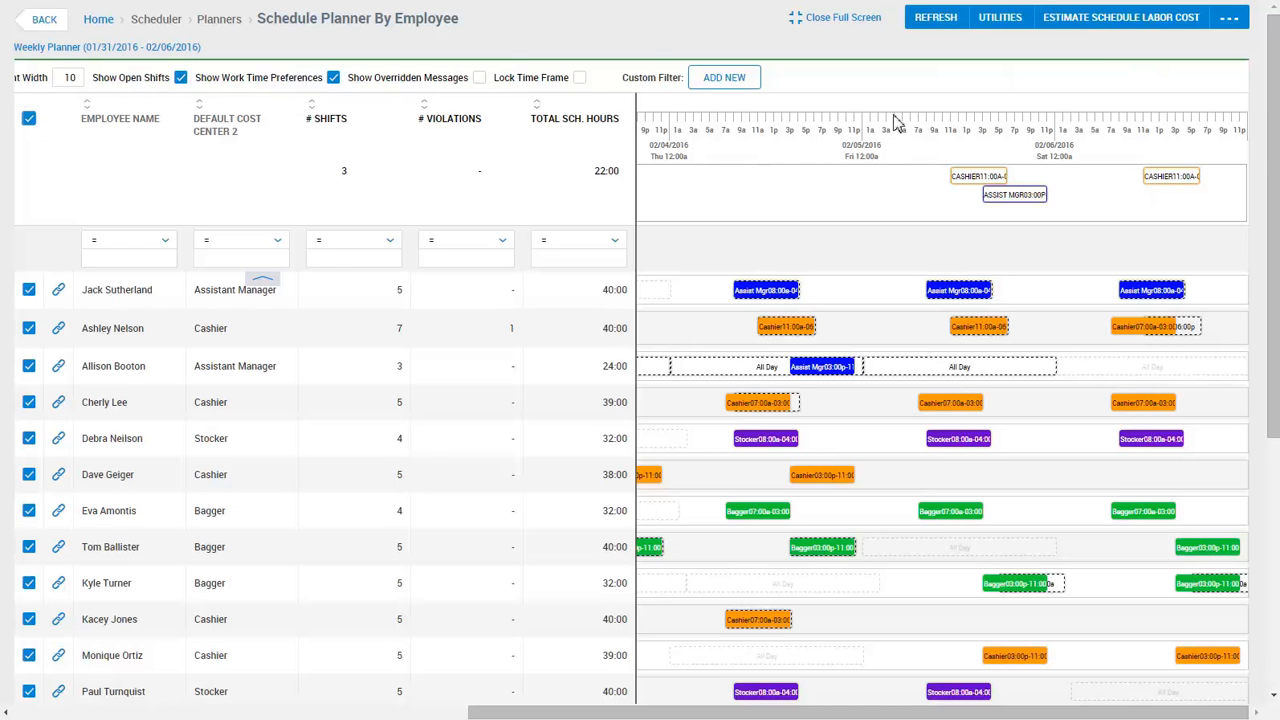
click(1101, 30)
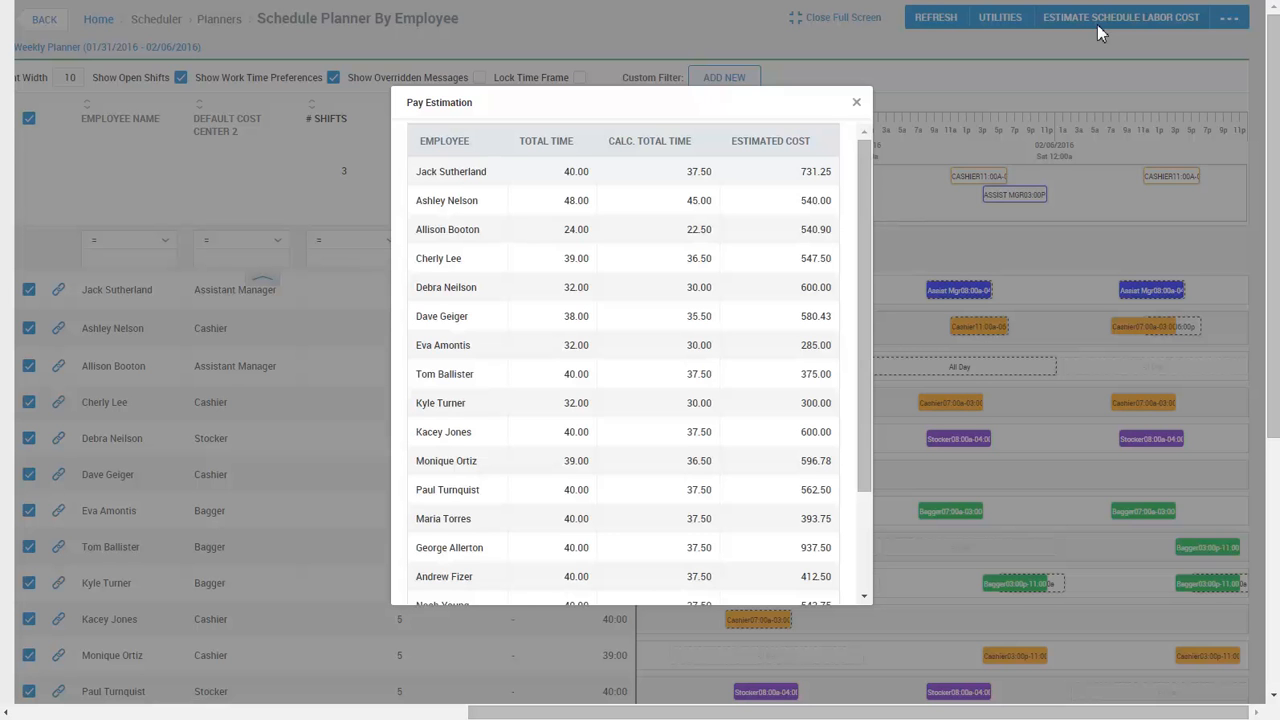
click(857, 105)
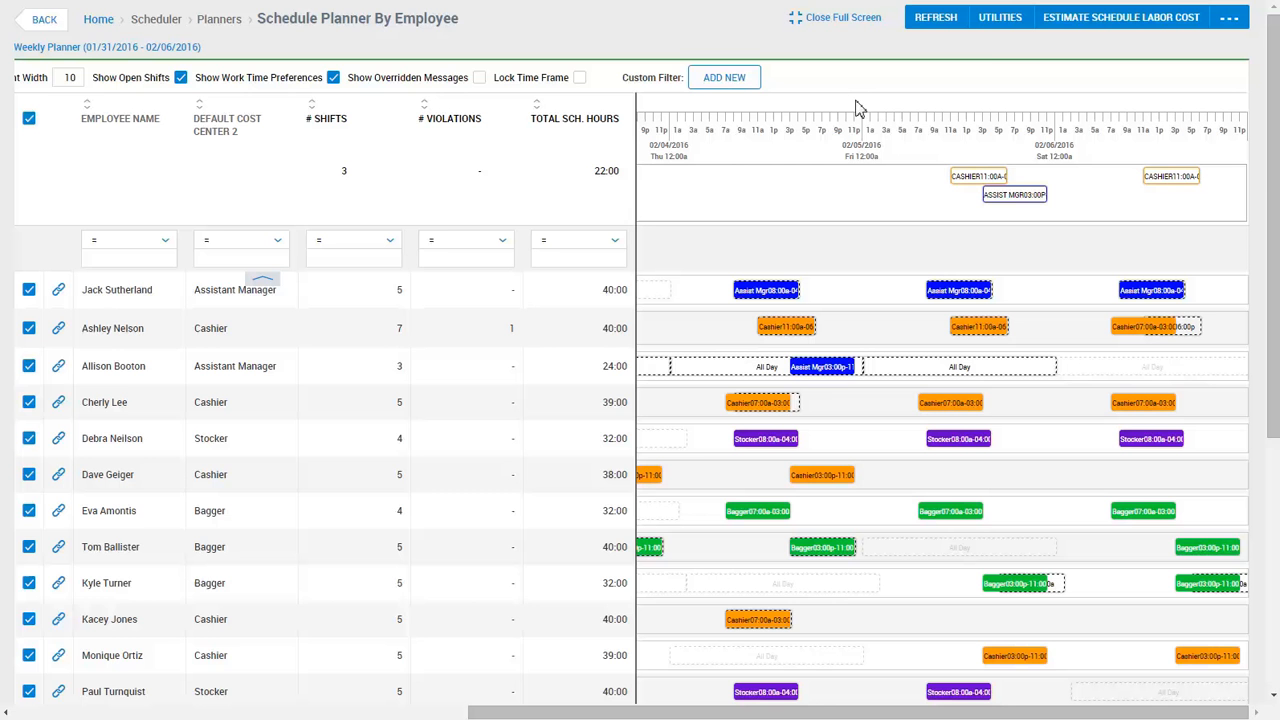
Open and close the schedule Utilities panel, then exit the planner's full-screen view.
click(1005, 40)
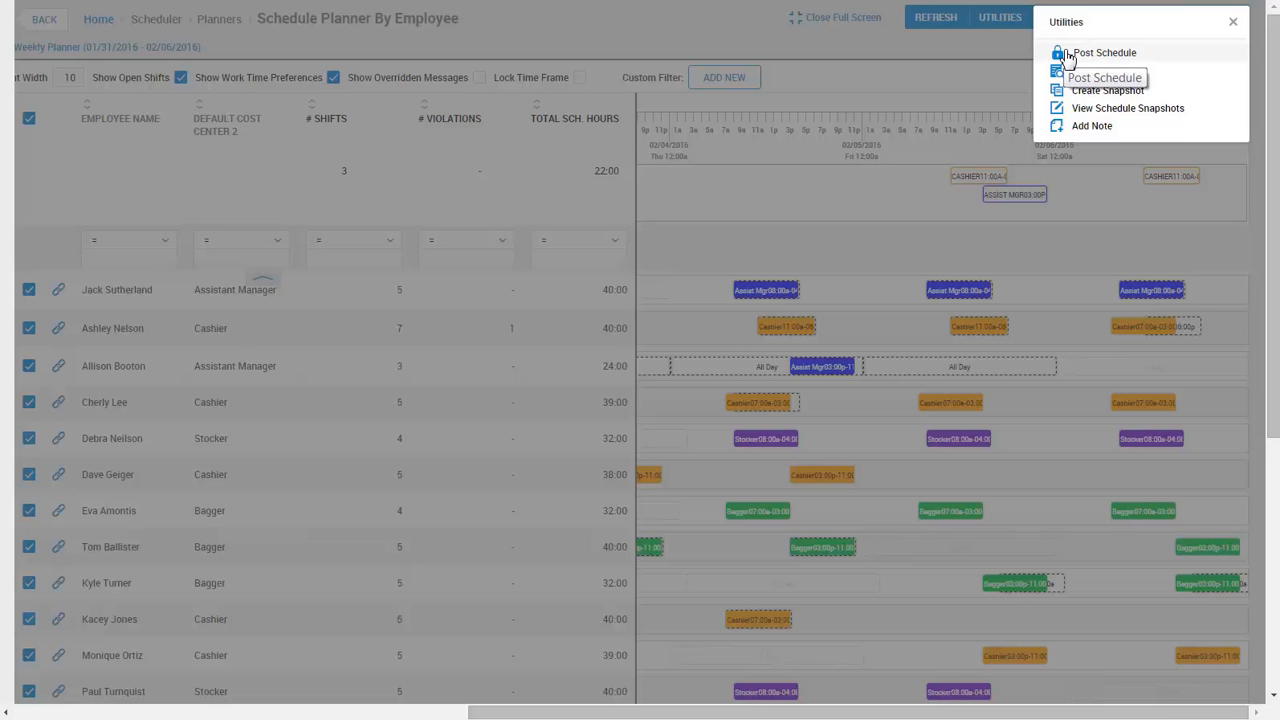
click(1233, 22)
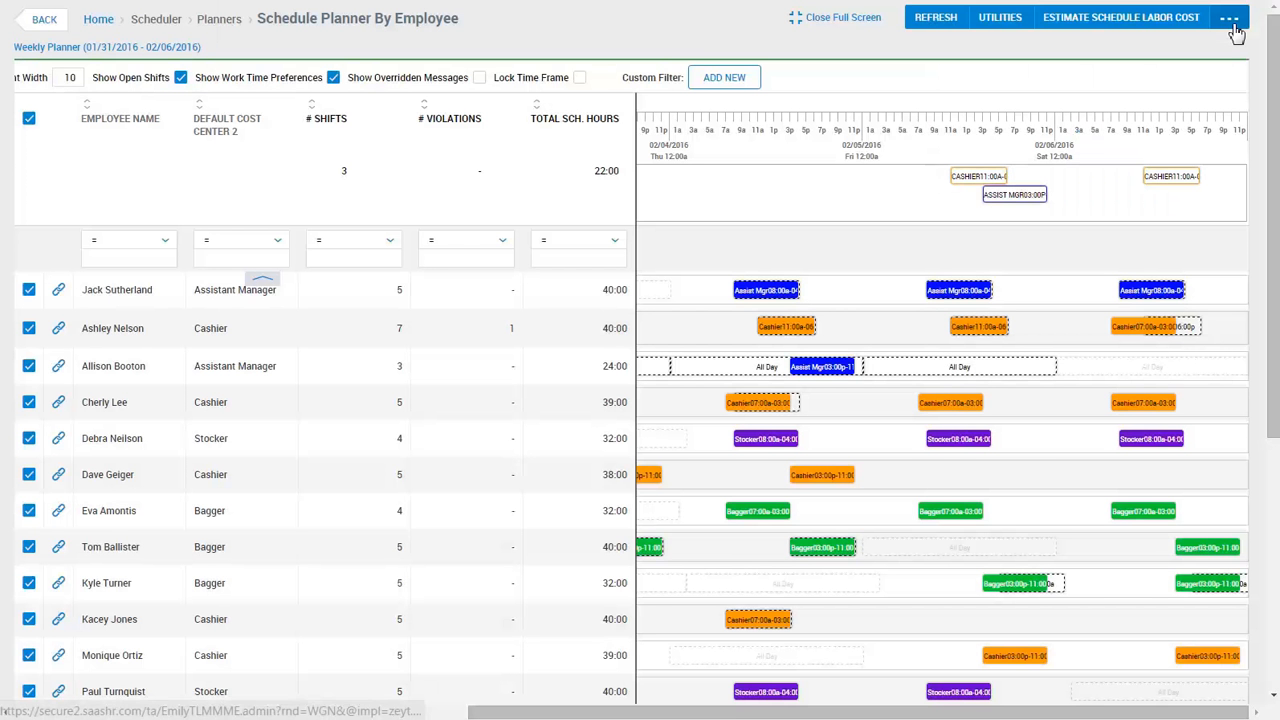
click(826, 17)
Log out, sign in as an employee with their password, and open My Account > My Profile.
mouse_move(1175, 28)
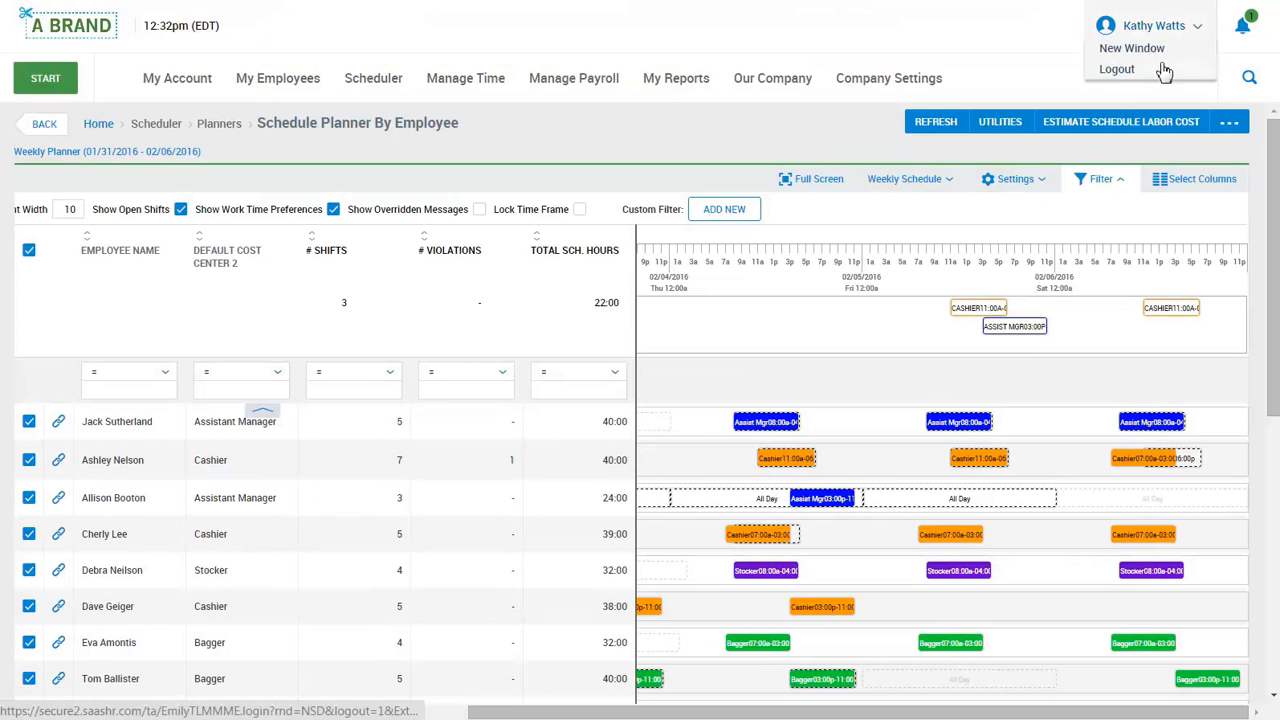
click(1163, 69)
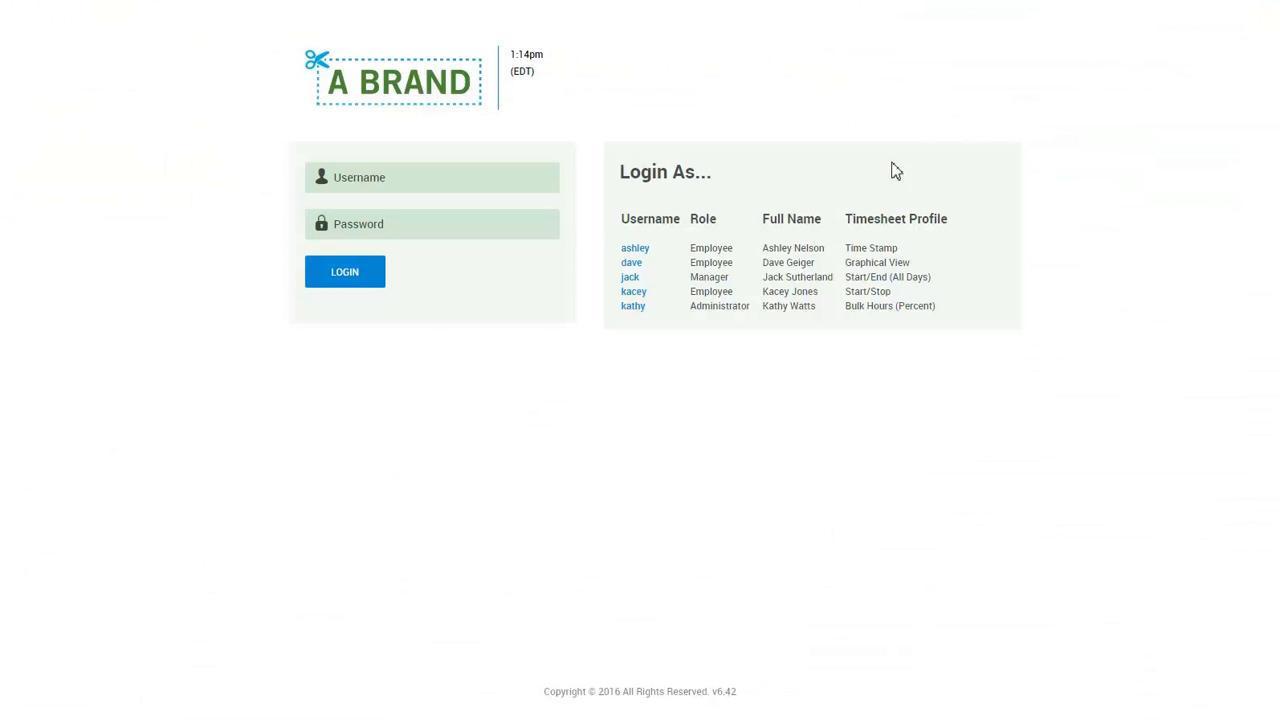
click(638, 250)
click(446, 231)
key(Return)
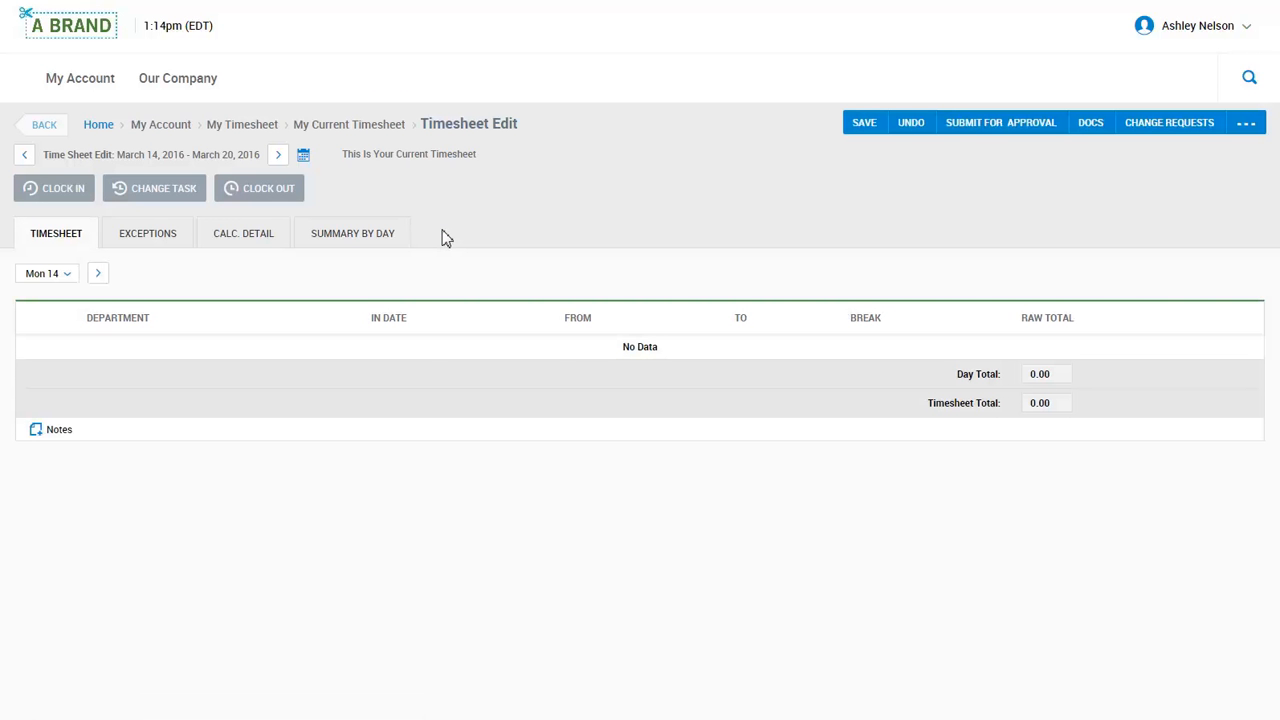
click(95, 93)
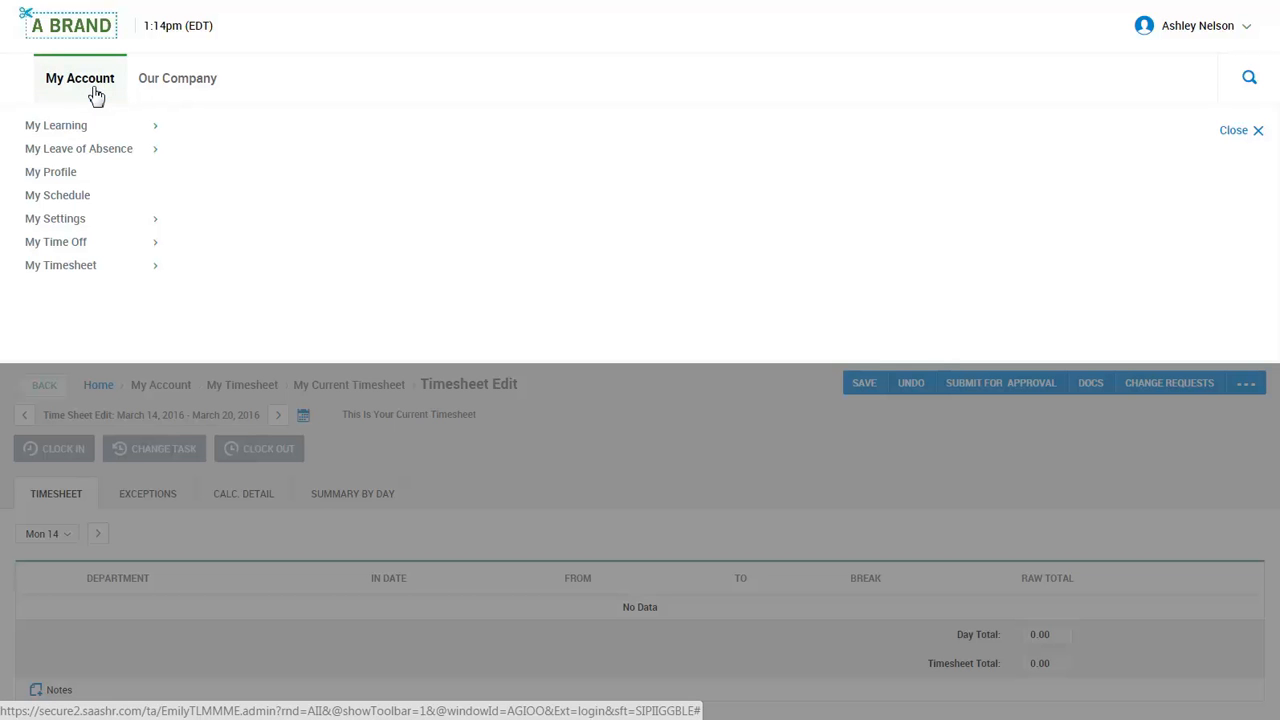
click(89, 178)
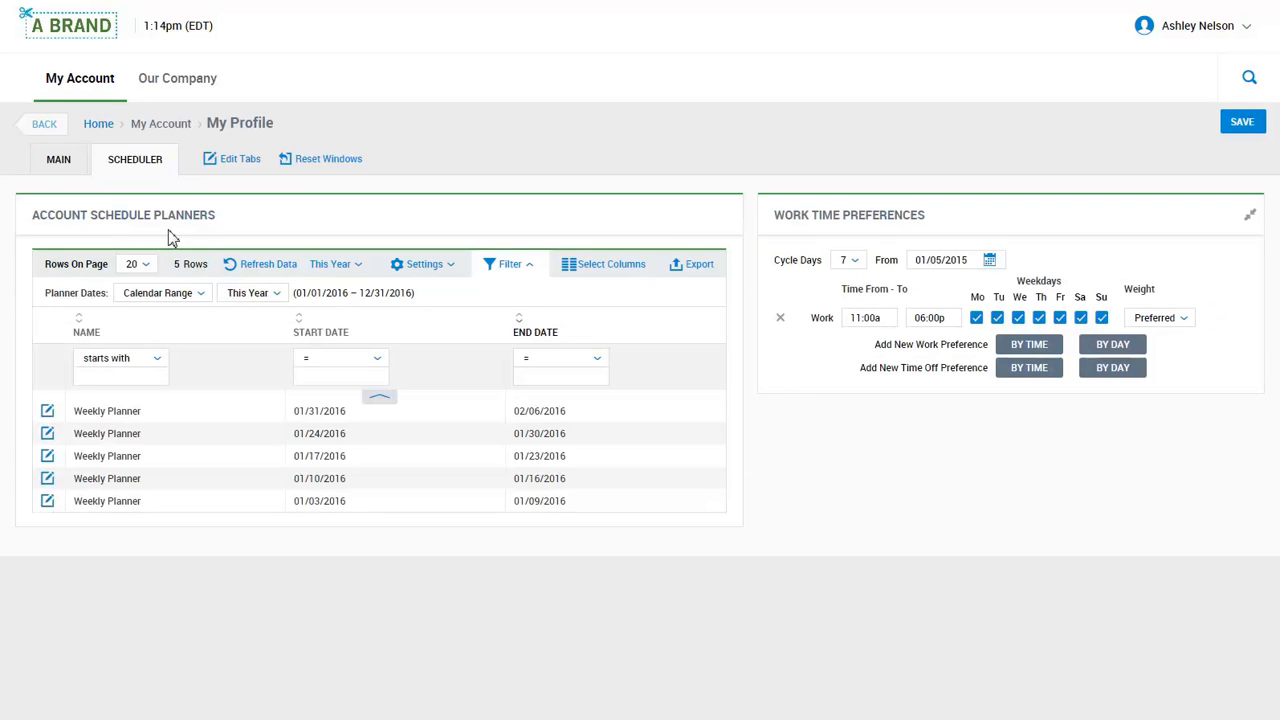
click(48, 412)
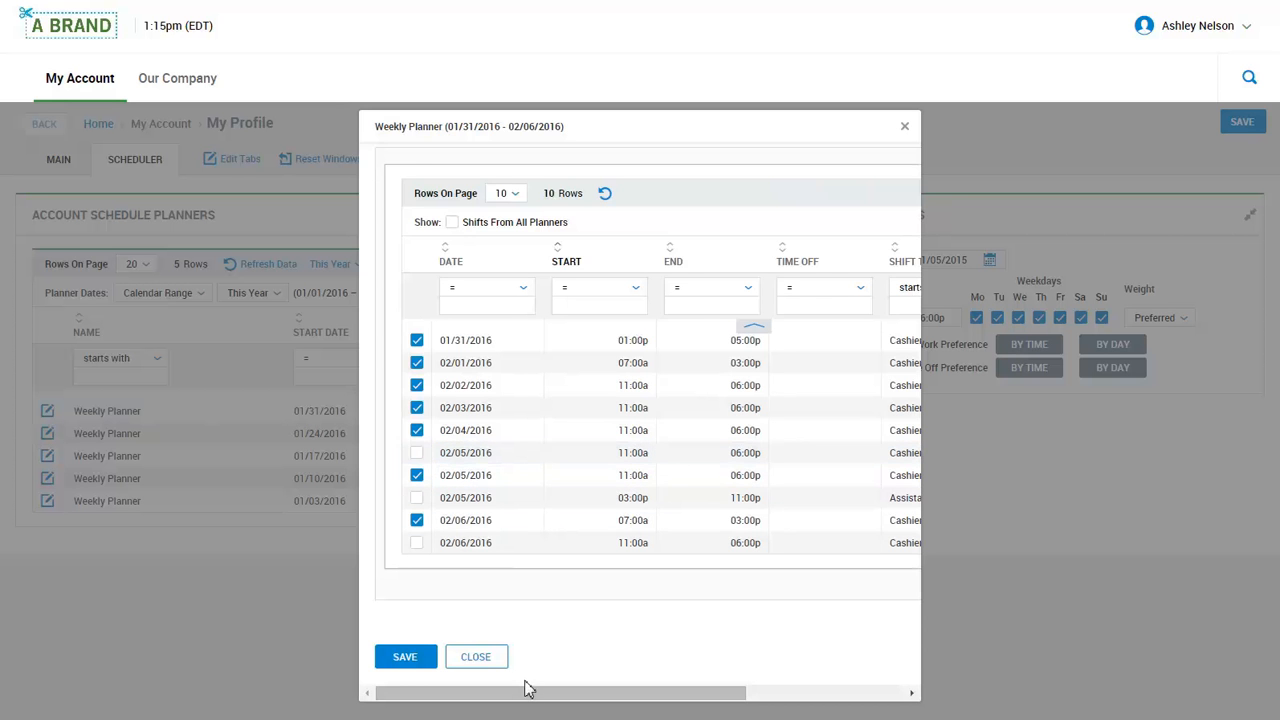
drag(529, 694, 683, 711)
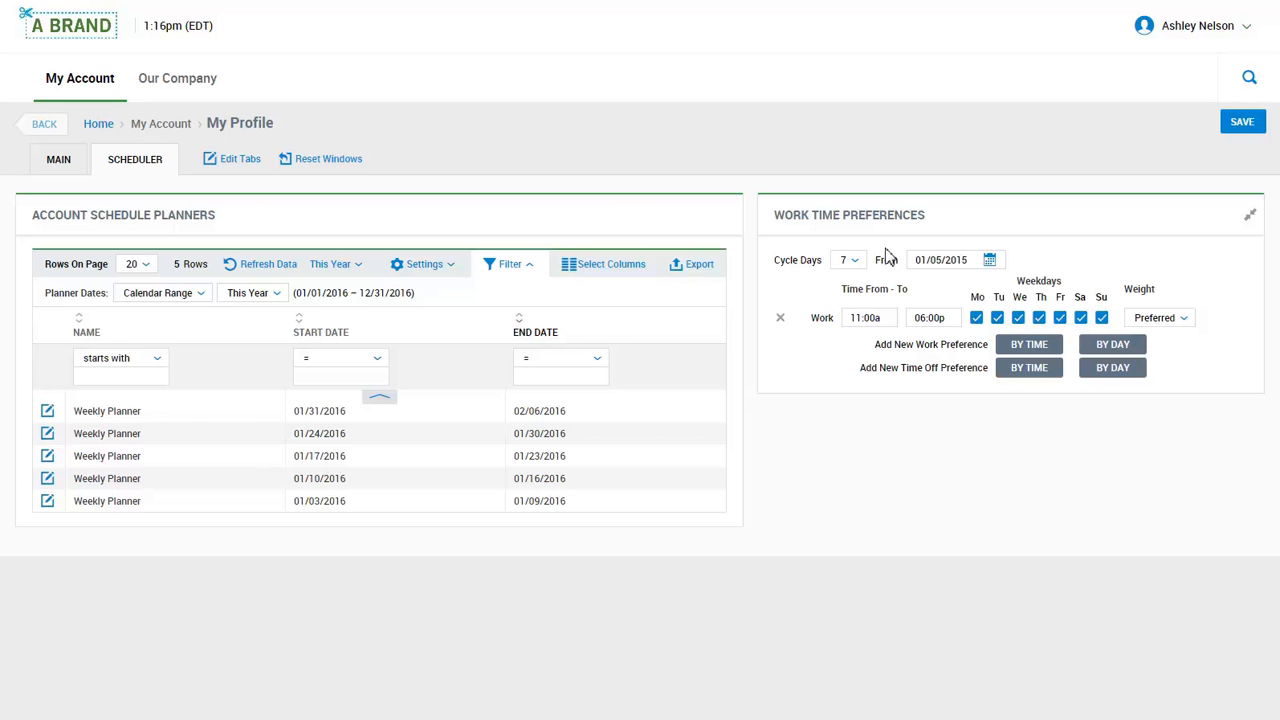
Open the My Account menu of personal pages.
click(78, 90)
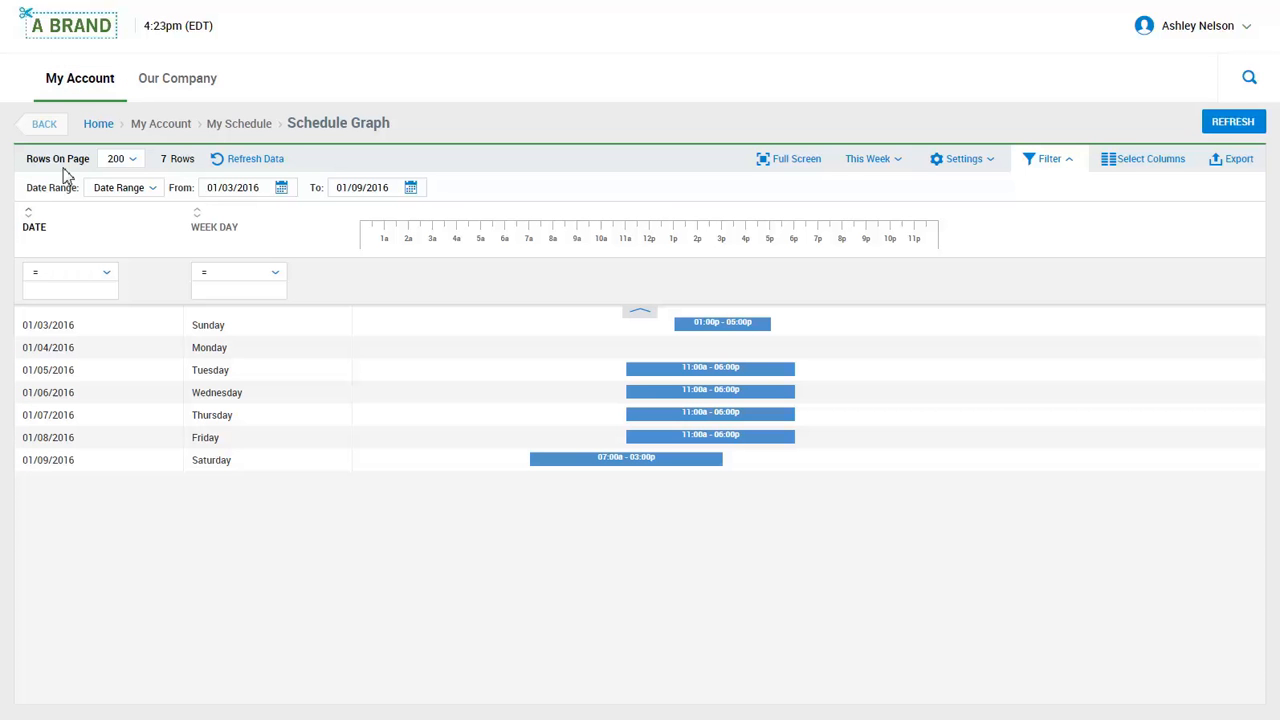